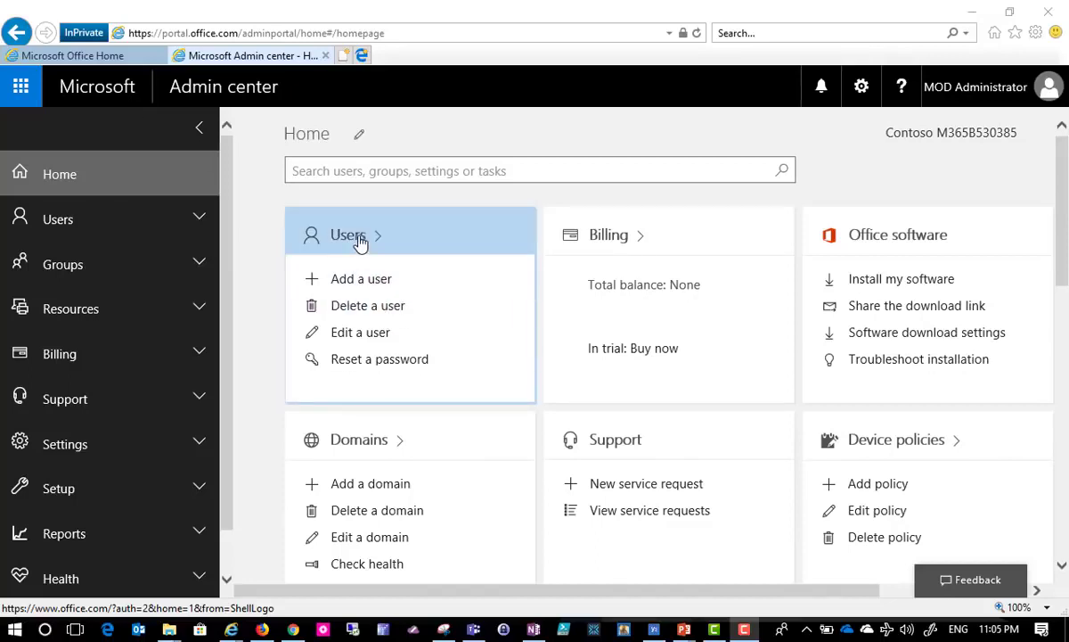
pyautogui.click(401, 292)
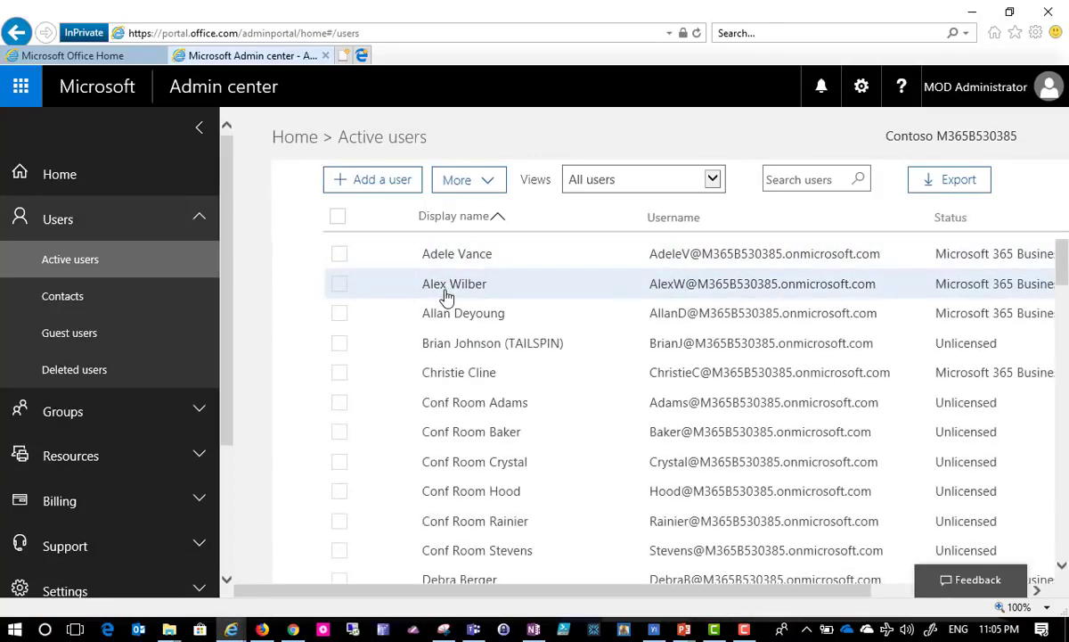
pyautogui.click(446, 297)
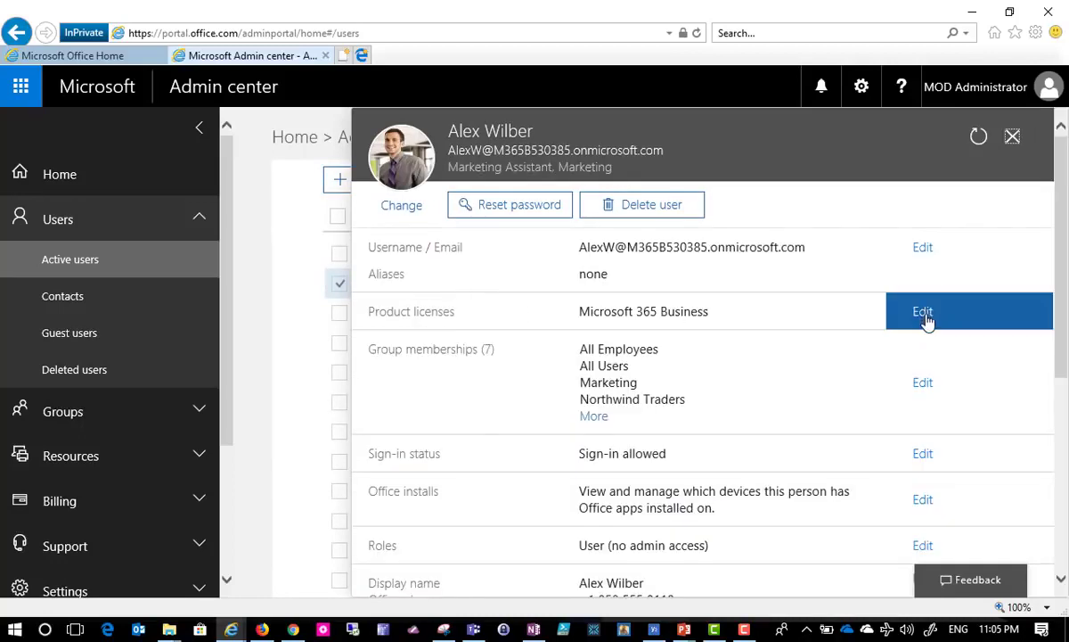
pyautogui.click(924, 313)
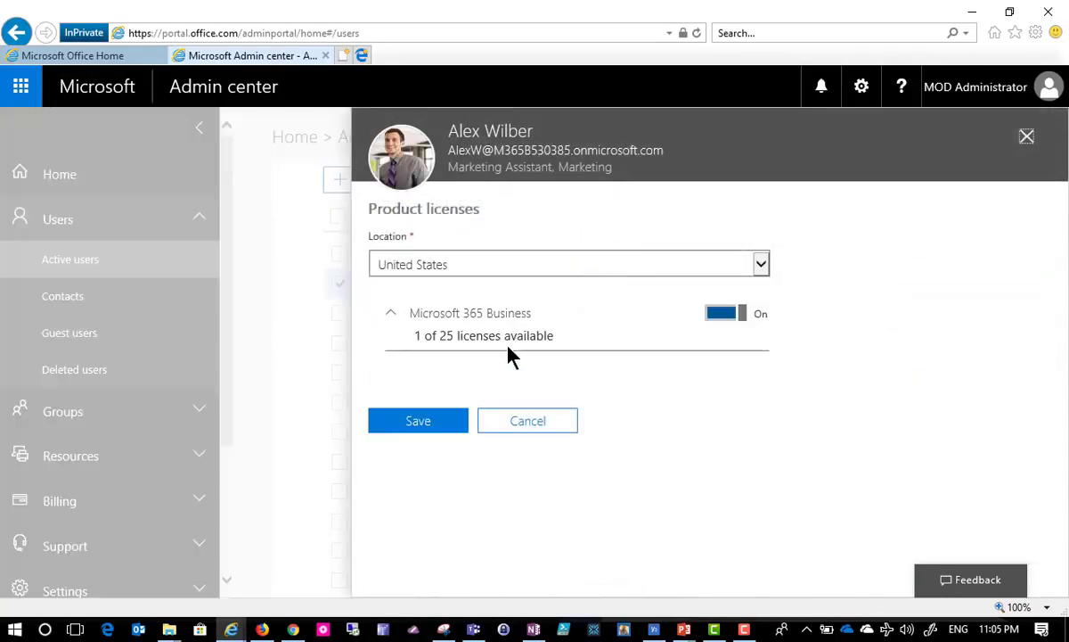
pyautogui.click(390, 314)
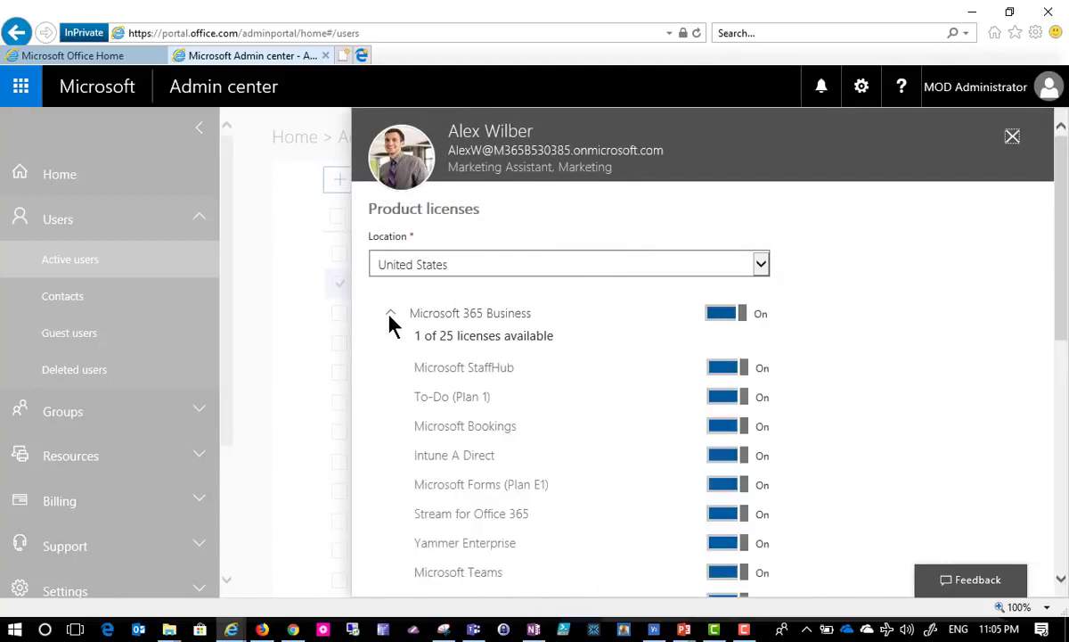
pyautogui.scroll(-3, 596, 429)
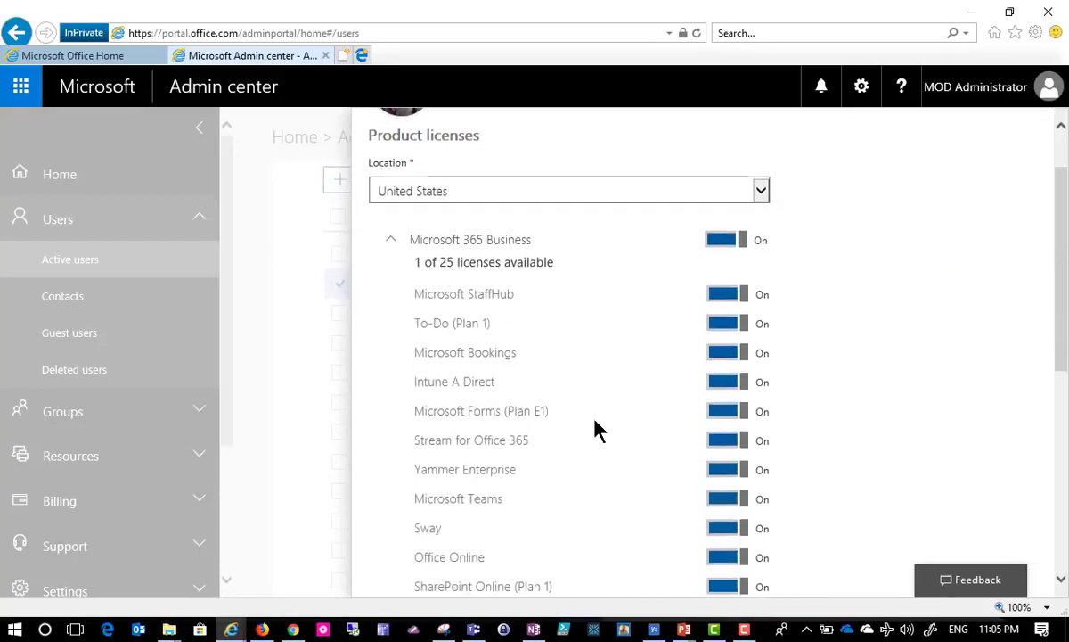
pyautogui.scroll(-1, 595, 430)
pyautogui.scroll(-3, 684, 447)
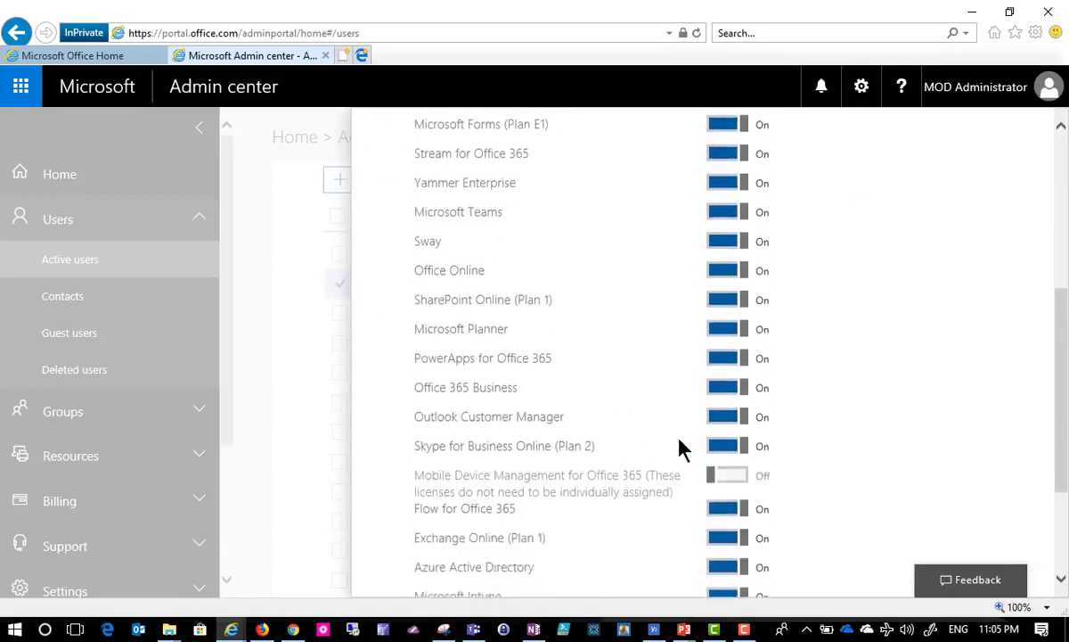
pyautogui.click(533, 544)
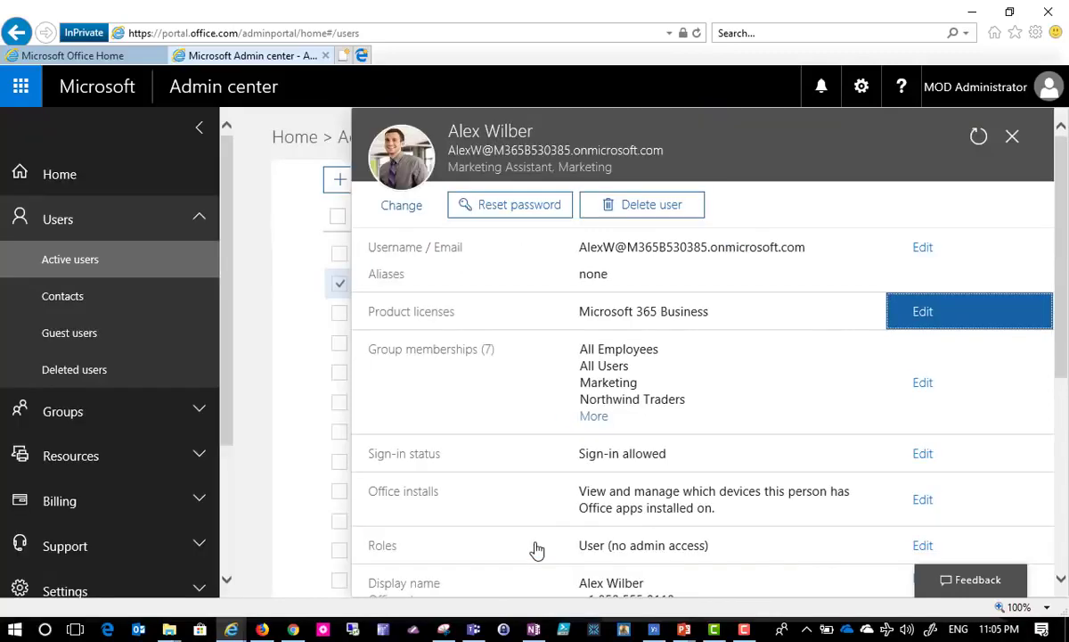
# Check the devices listed in the user's Devices Settings, and close the user details.
pyautogui.scroll(-3, 581, 443)
pyautogui.scroll(-2, 577, 444)
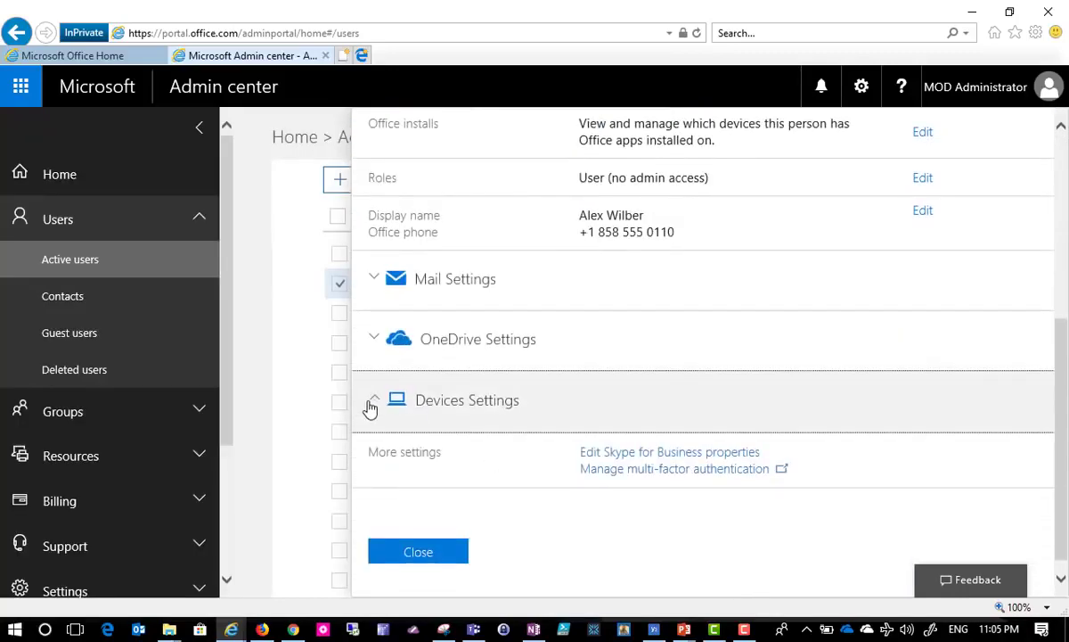
pyautogui.click(371, 408)
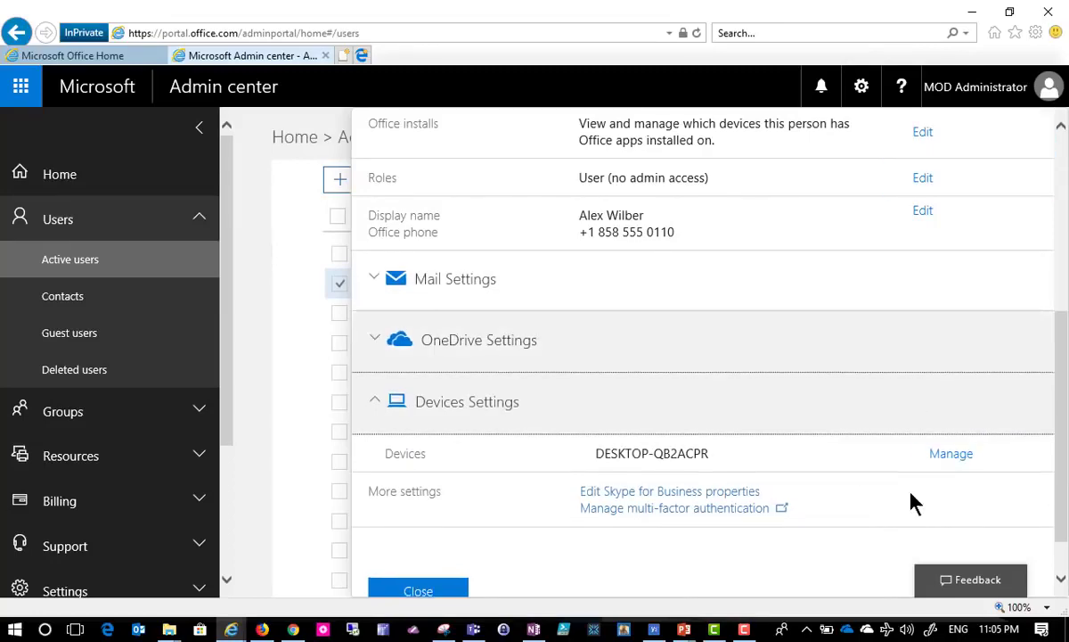
pyautogui.scroll(5, 926, 500)
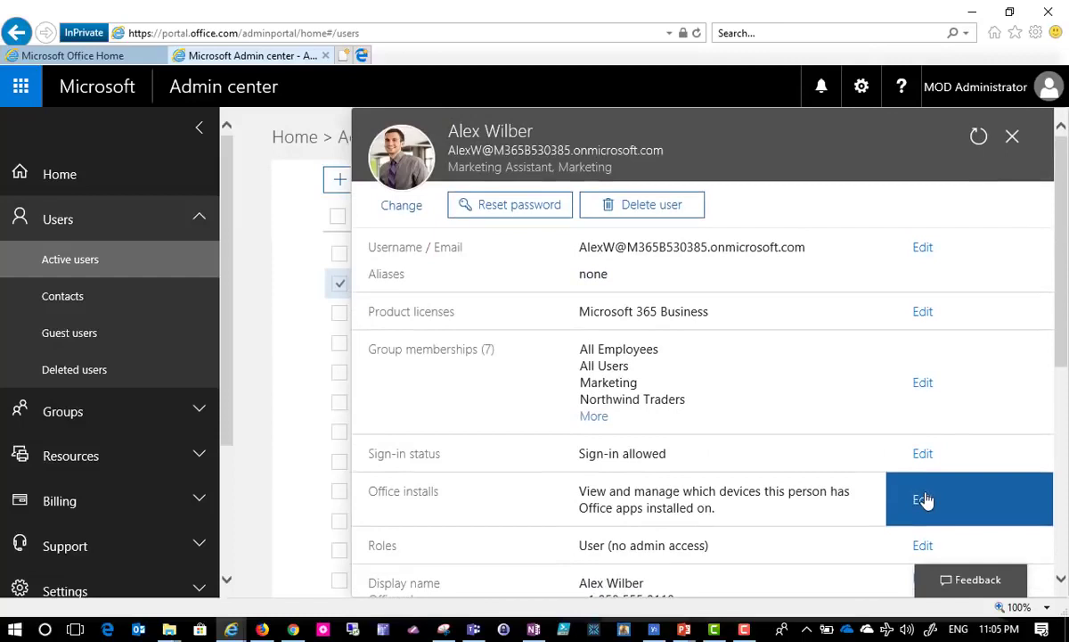
pyautogui.click(1013, 136)
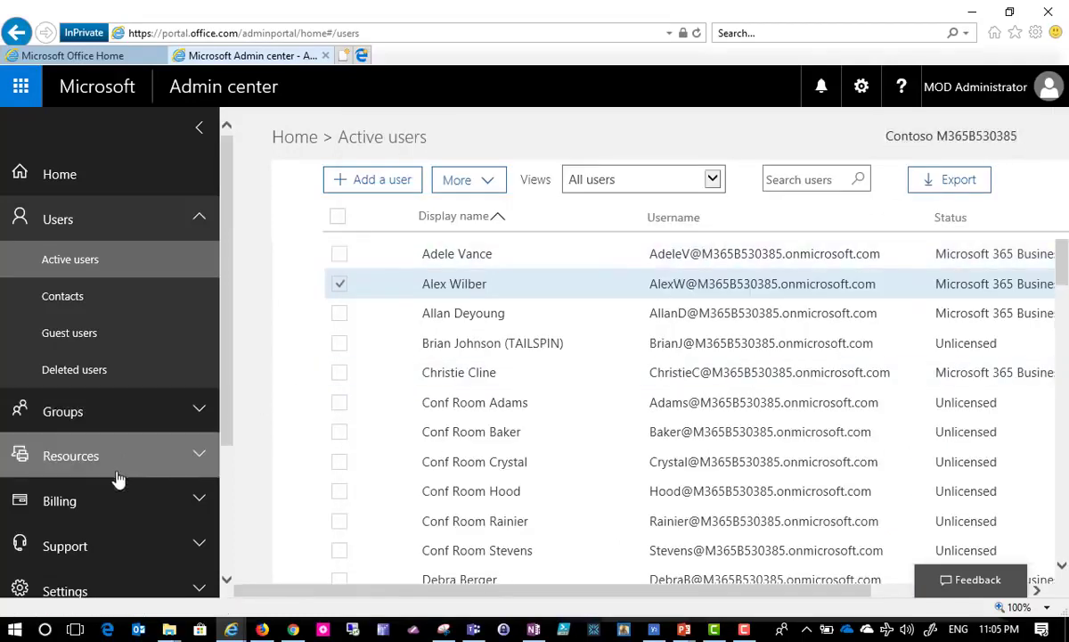
# Review the organization's billing subscriptions and its licenses overview.
pyautogui.click(110, 505)
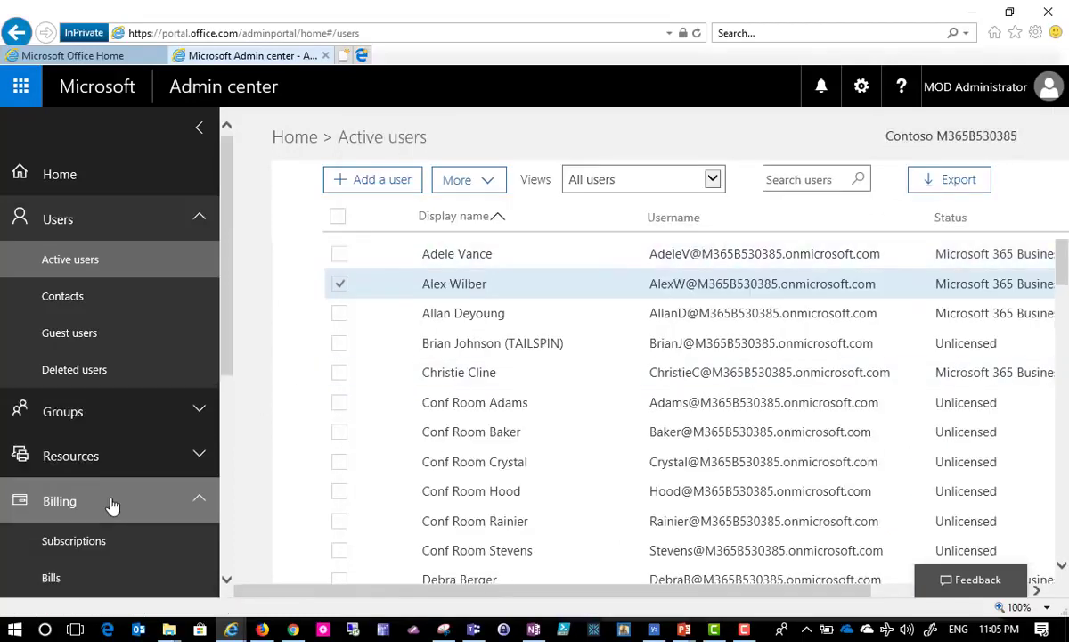
pyautogui.click(80, 540)
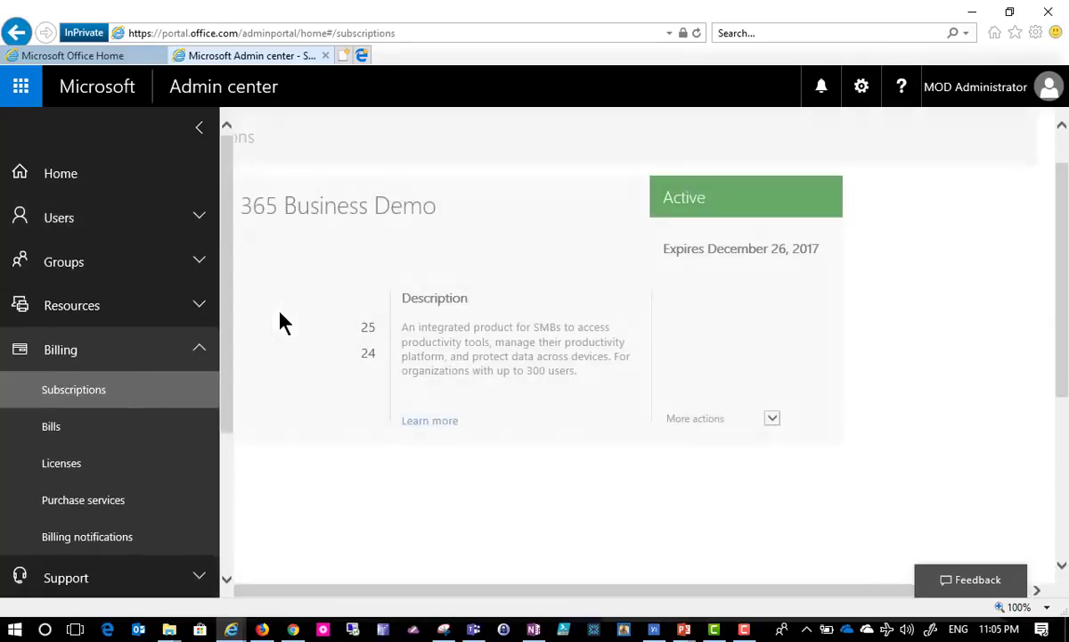
pyautogui.moveTo(371, 590); pyautogui.dragTo(200, 557)
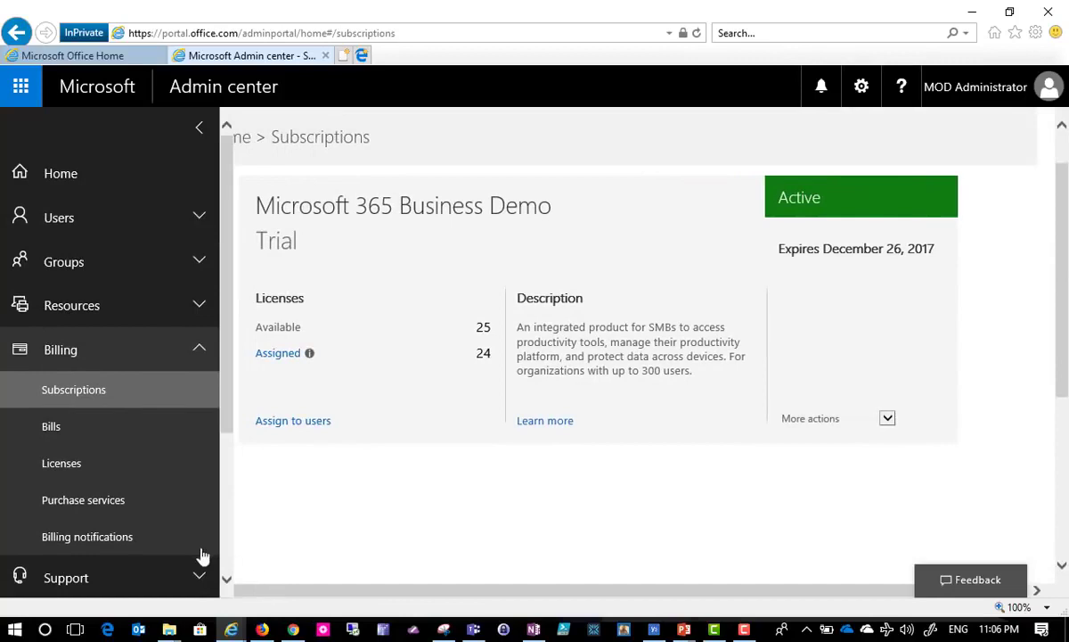
pyautogui.click(101, 471)
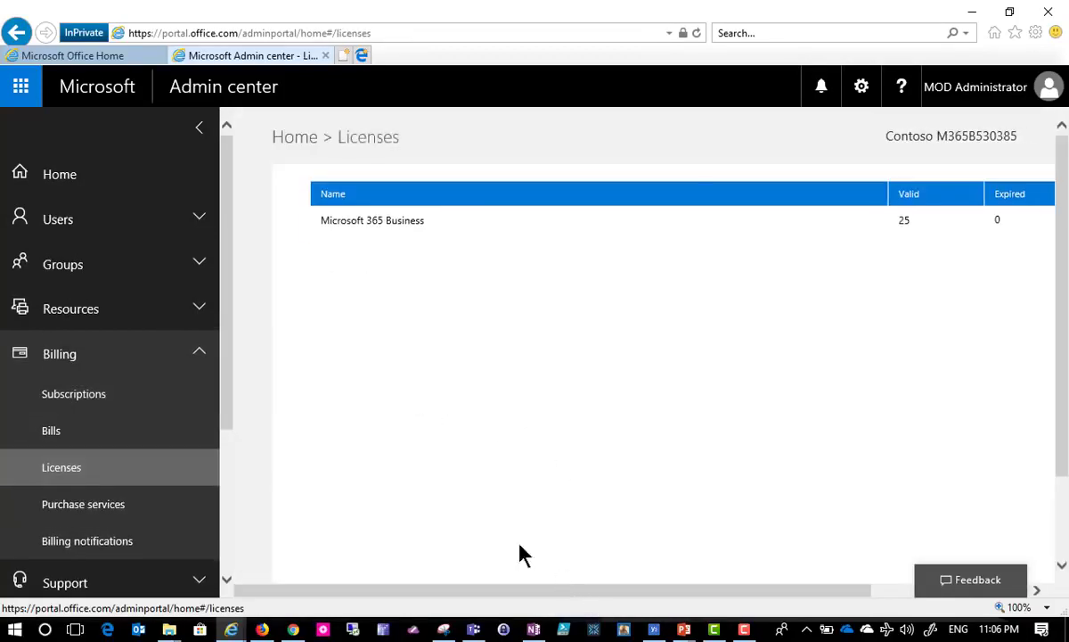
# Open the Application Management for Windows 10 device policy, review its settings and assigned groups, and close it.
pyautogui.click(78, 185)
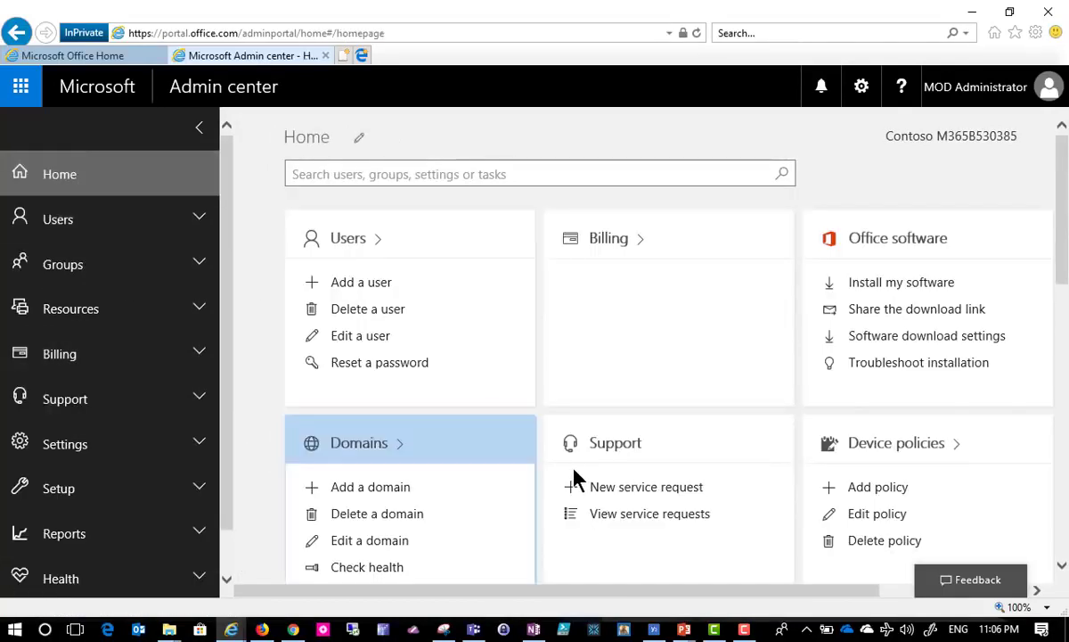
pyautogui.scroll(-3, 575, 479)
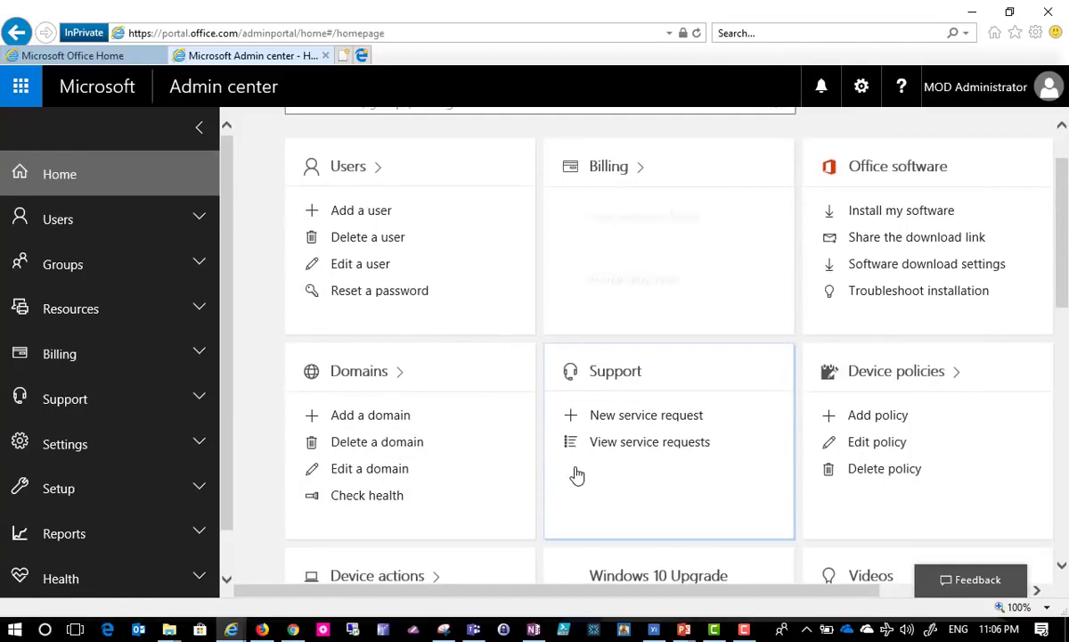
pyautogui.scroll(-1, 574, 479)
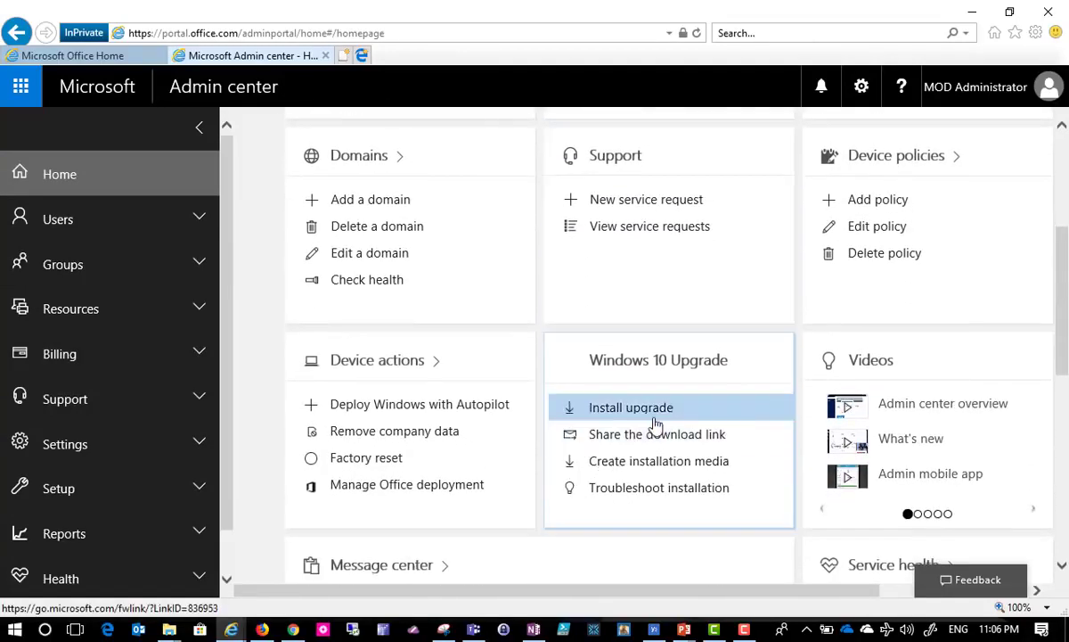
pyautogui.click(927, 167)
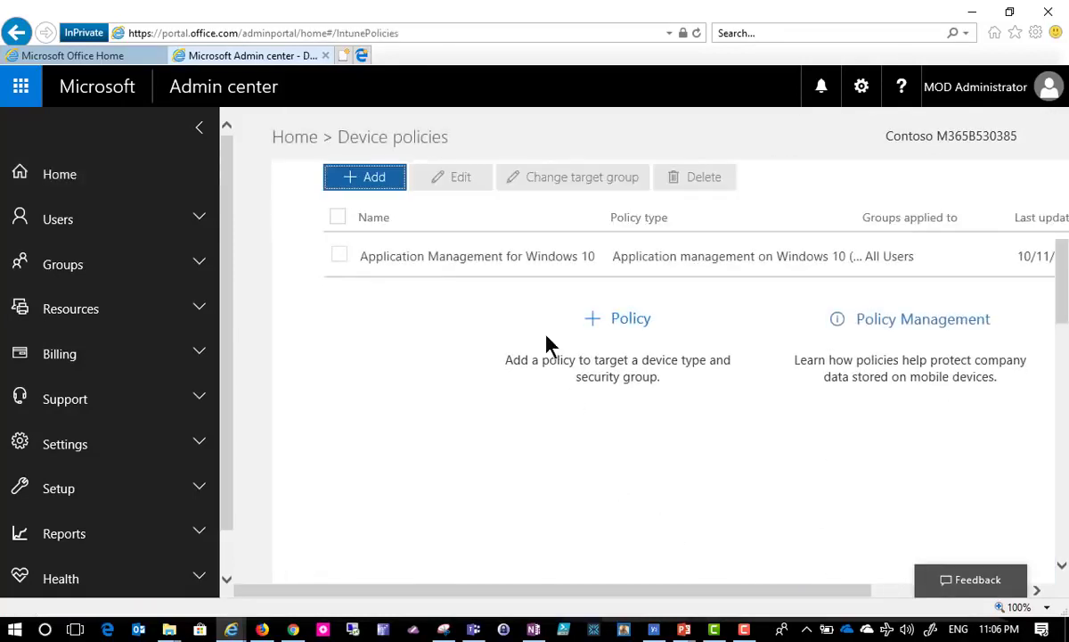
pyautogui.click(495, 258)
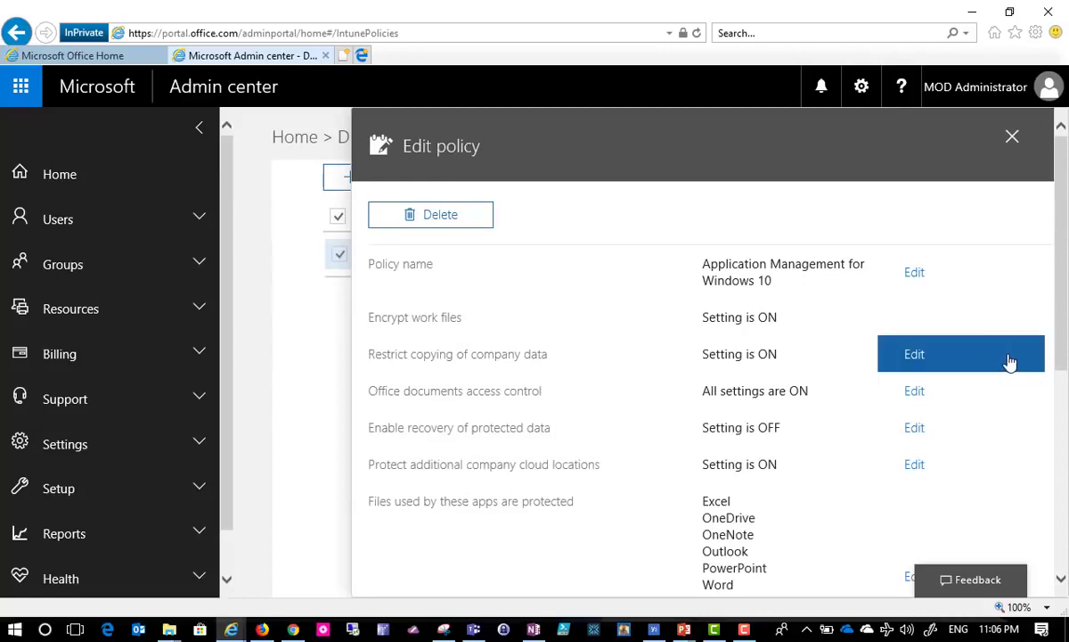
pyautogui.scroll(-1, 1007, 362)
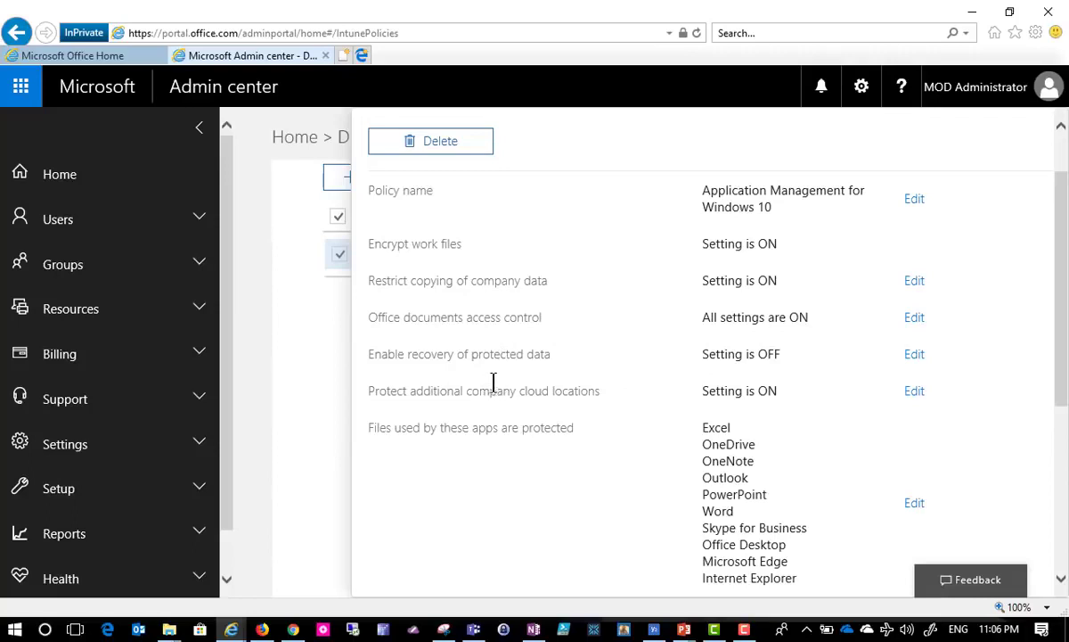
pyautogui.scroll(-3, 554, 455)
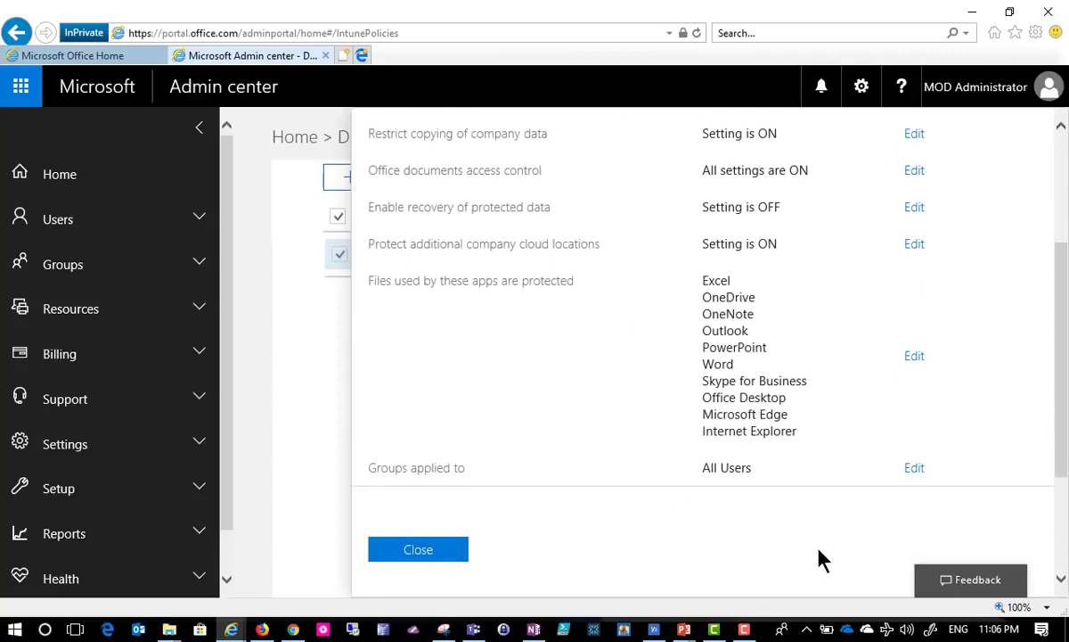
pyautogui.click(439, 555)
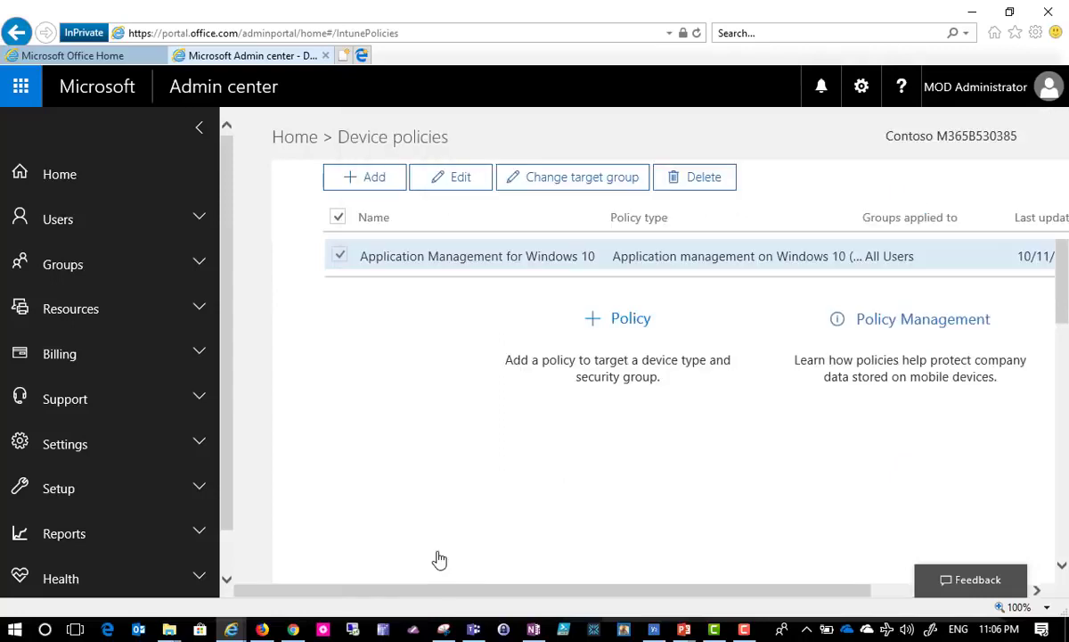
# Start a new device policy named "Application management for iOS" with the policy type Application management for iOS.
pyautogui.click(373, 179)
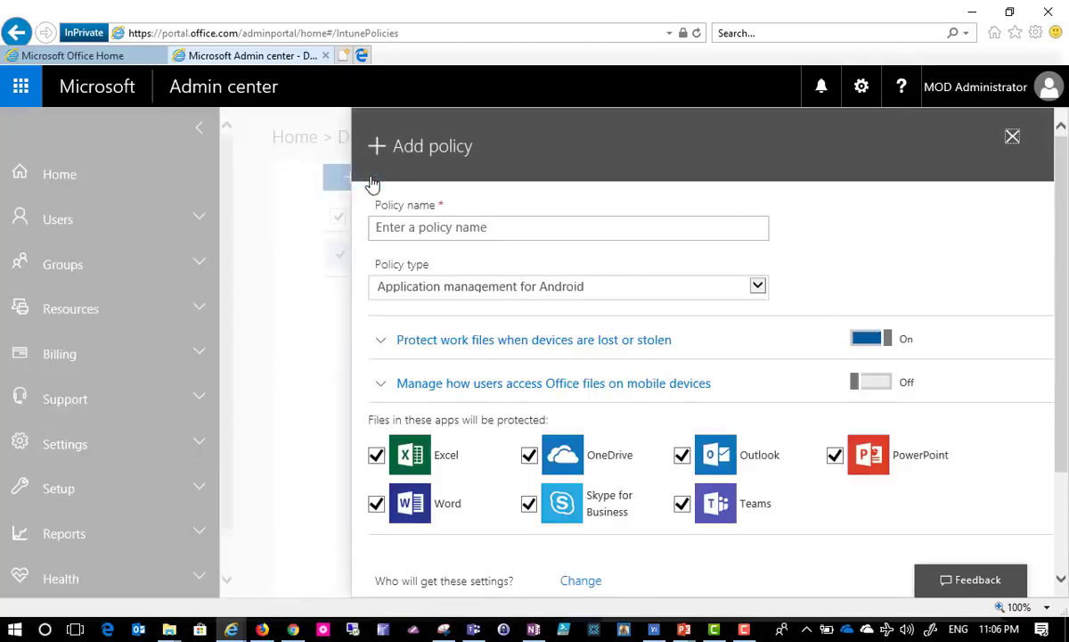
pyautogui.click(470, 229)
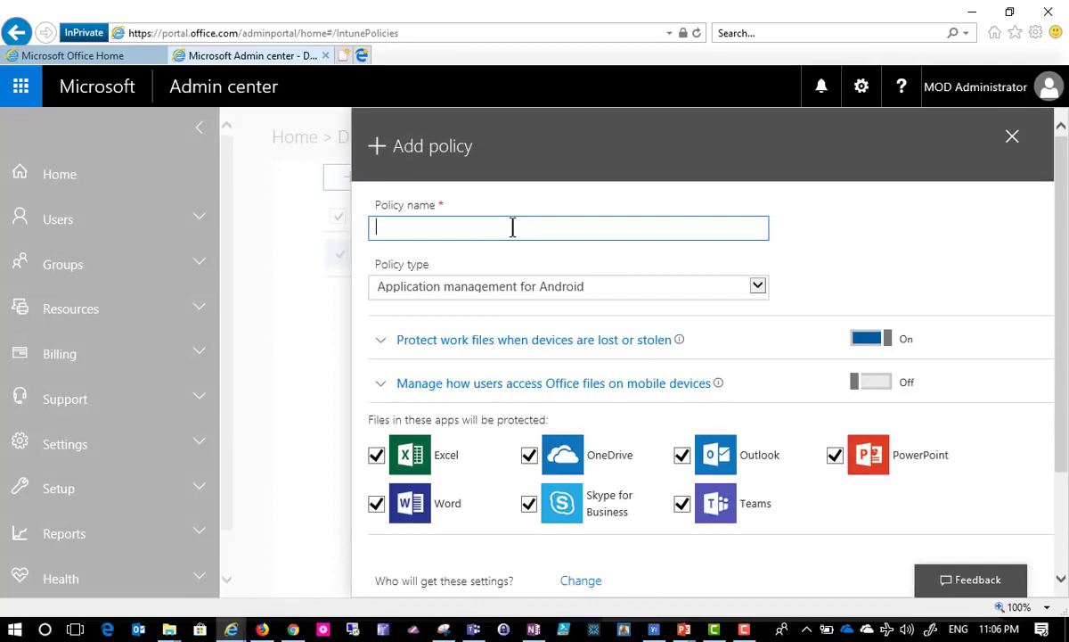
pyautogui.write('Application ')
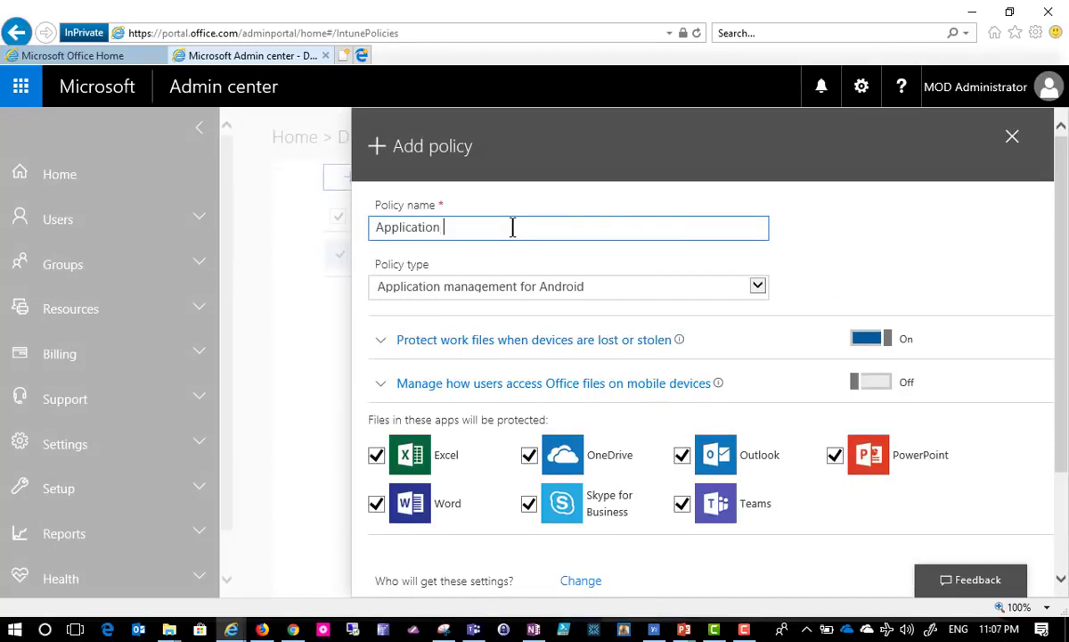
pyautogui.write('management for iOS')
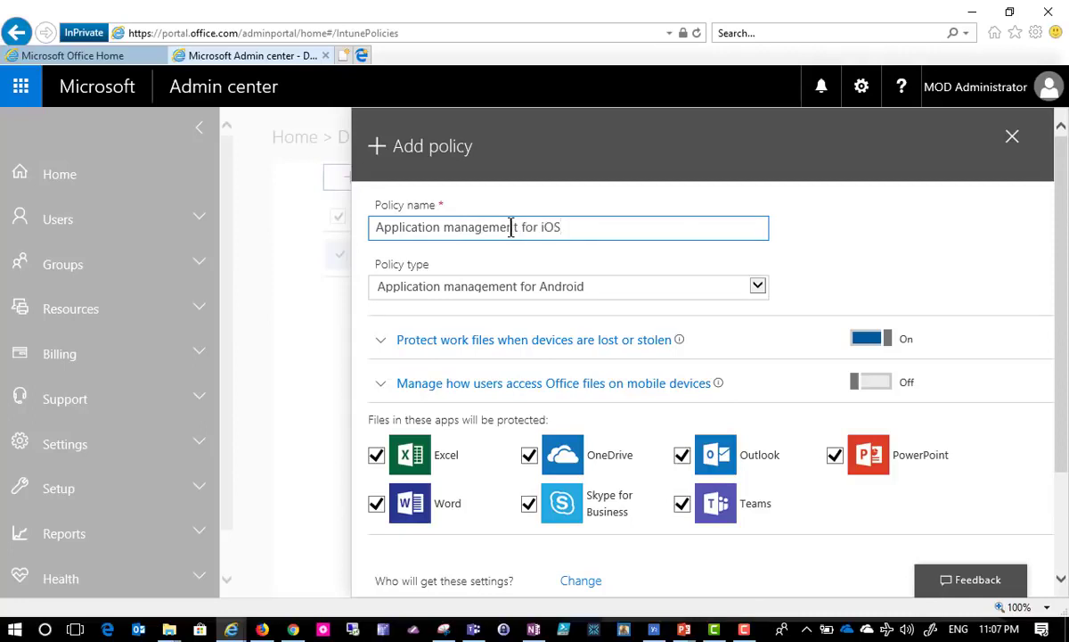
pyautogui.click(756, 296)
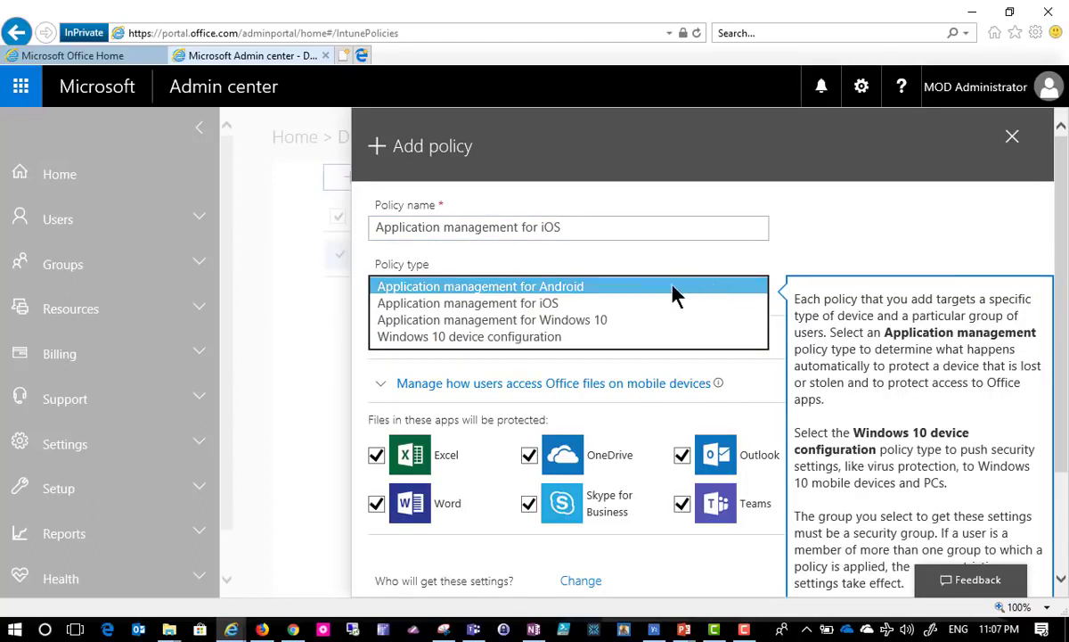
pyautogui.click(595, 305)
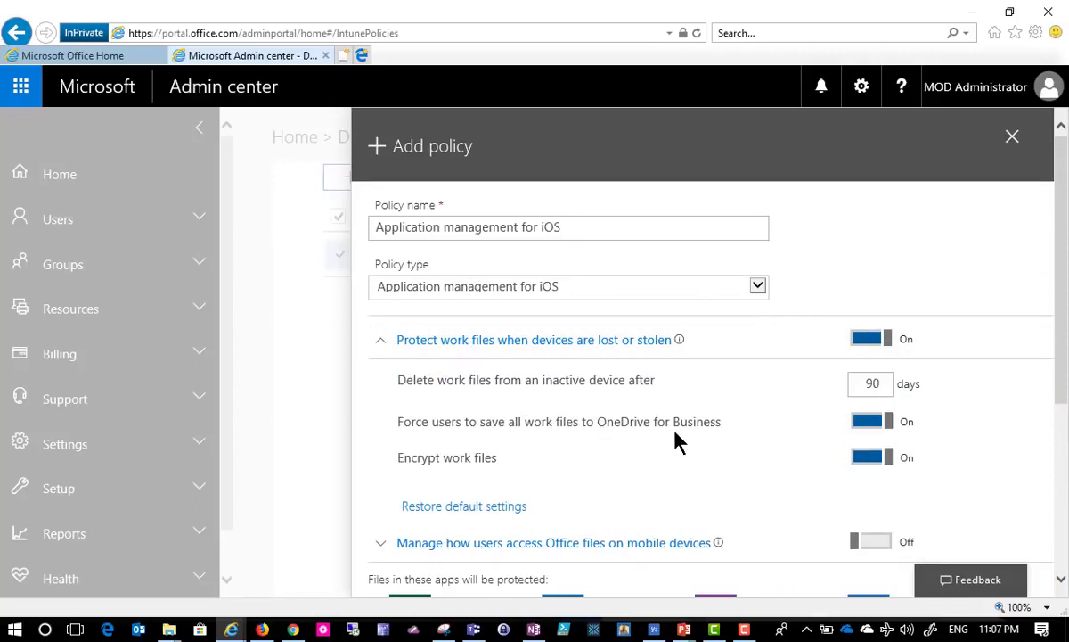
# Turn on "Manage how users access Office files on mobile devices" for the policy, and review the protected apps and target group.
pyautogui.scroll(-3, 675, 459)
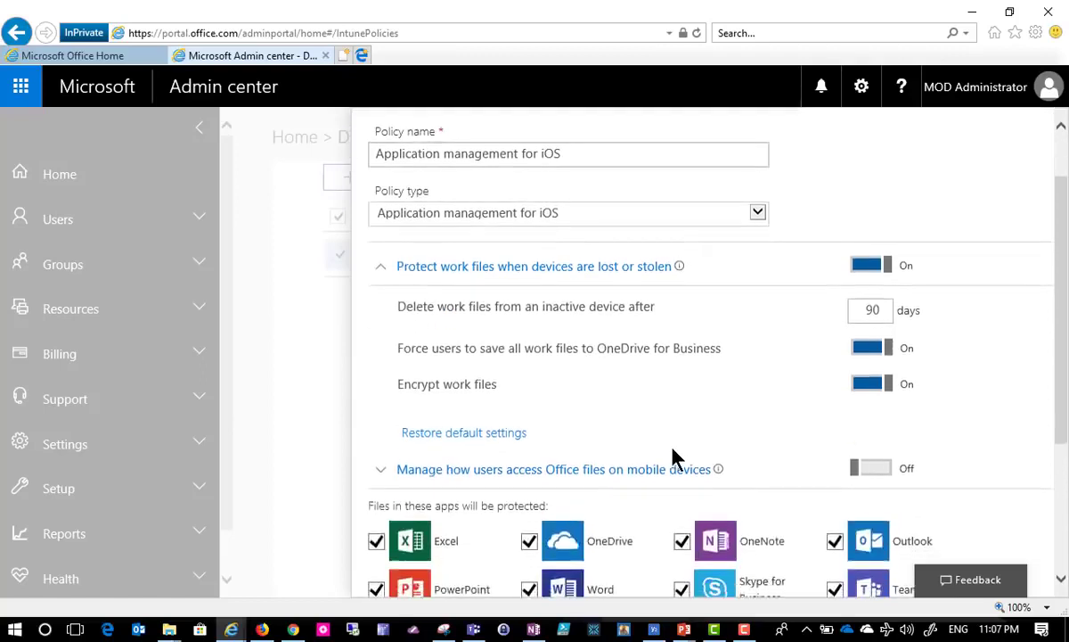
pyautogui.click(446, 408)
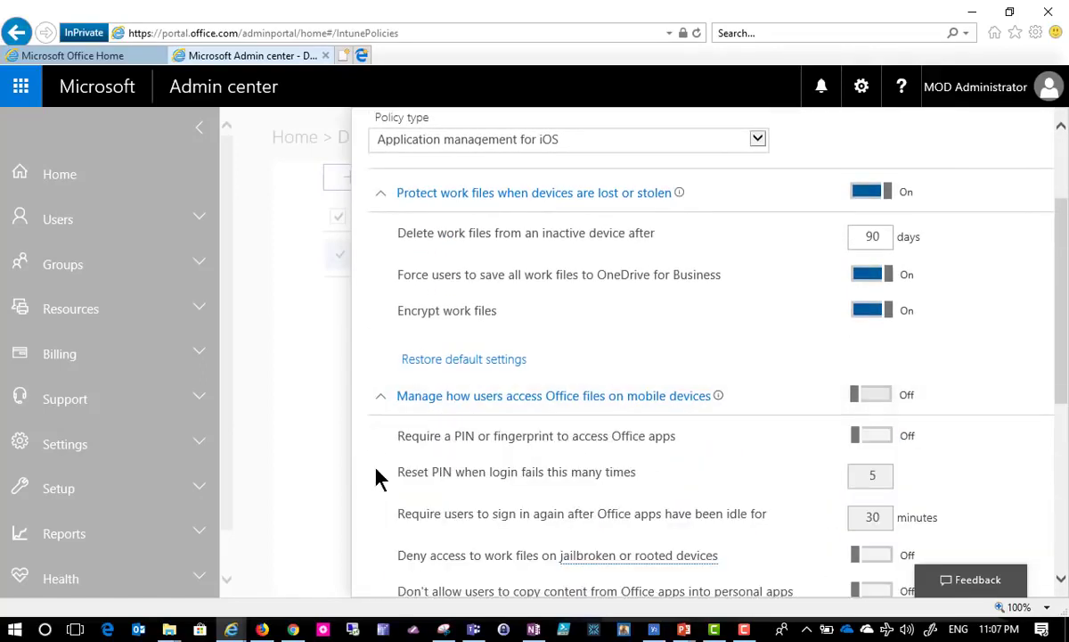
pyautogui.scroll(-3, 374, 478)
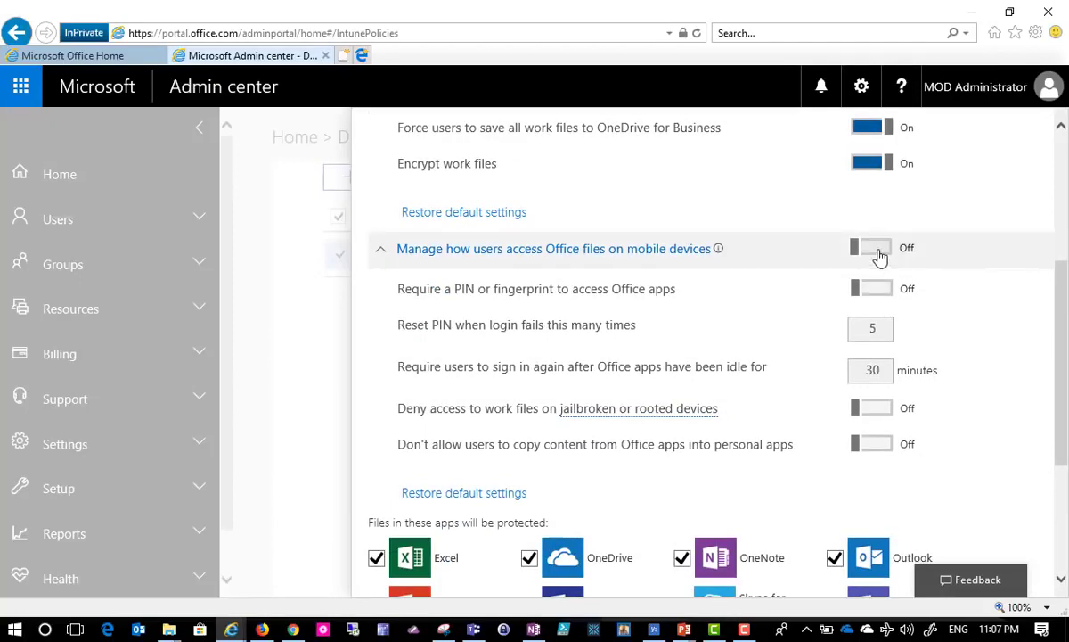
pyautogui.click(878, 251)
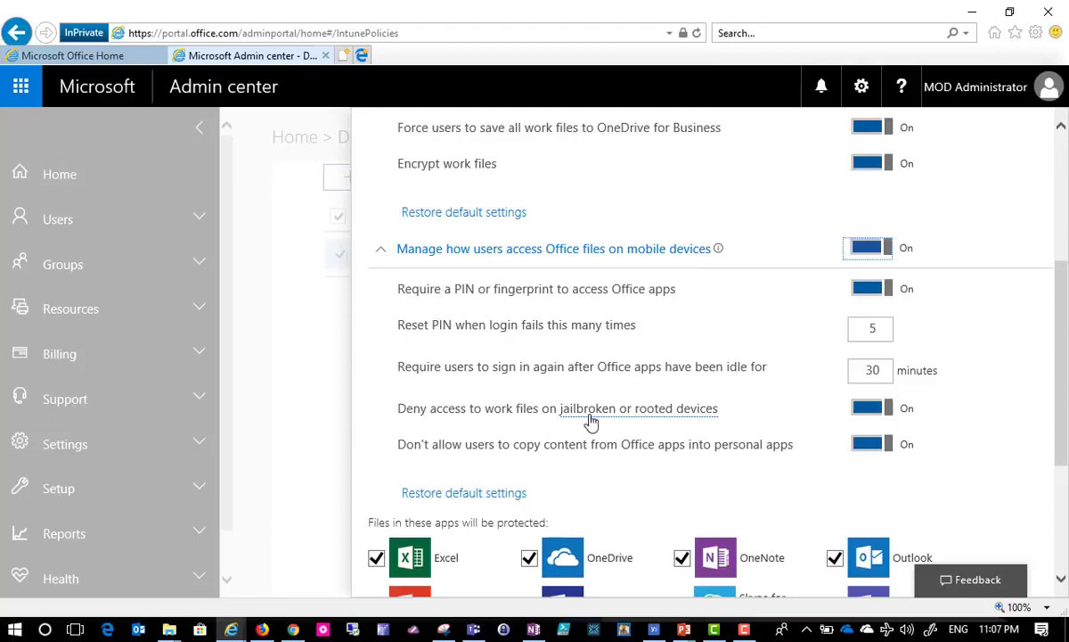
pyautogui.scroll(-3, 671, 425)
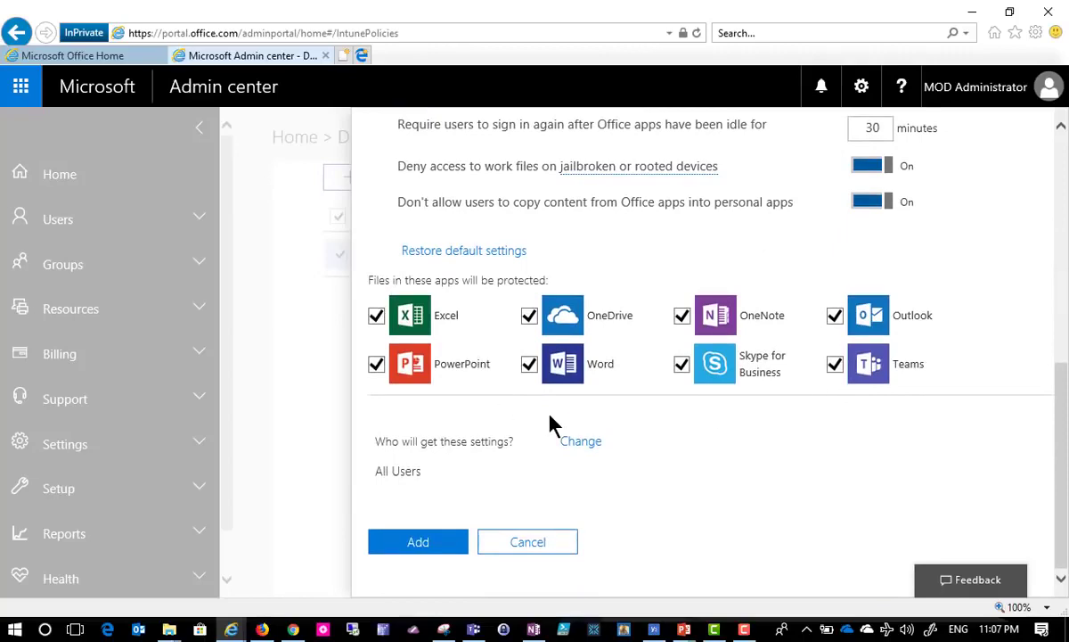
pyautogui.scroll(1, 549, 426)
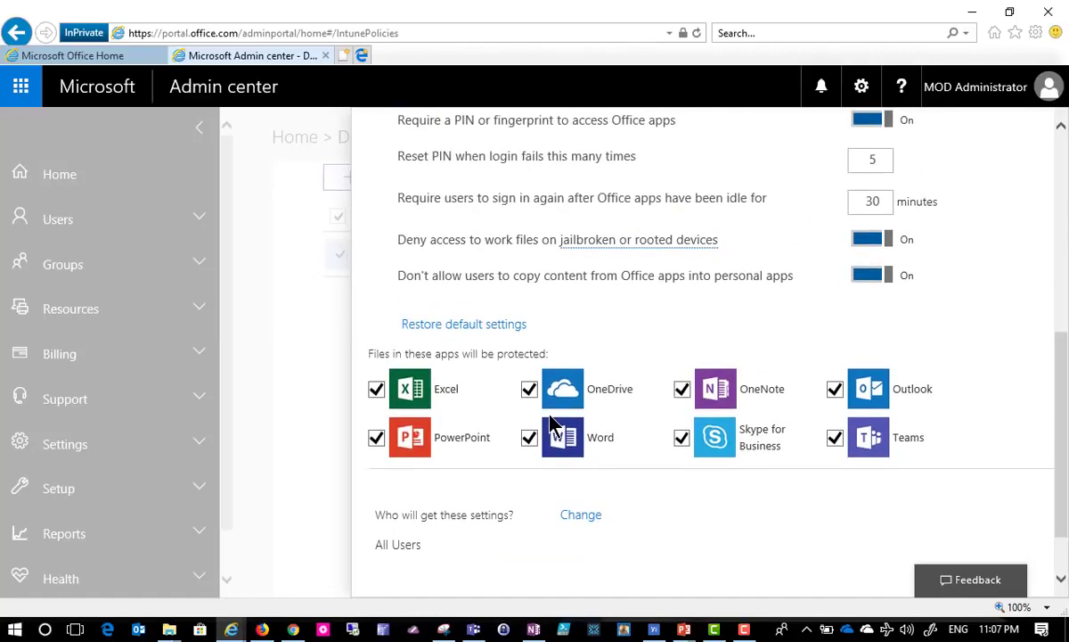
# Add the Application management for iOS policy with all listed Office apps protected for All Users, and return to the device policies list.
pyautogui.scroll(3, 550, 426)
pyautogui.scroll(-4, 550, 426)
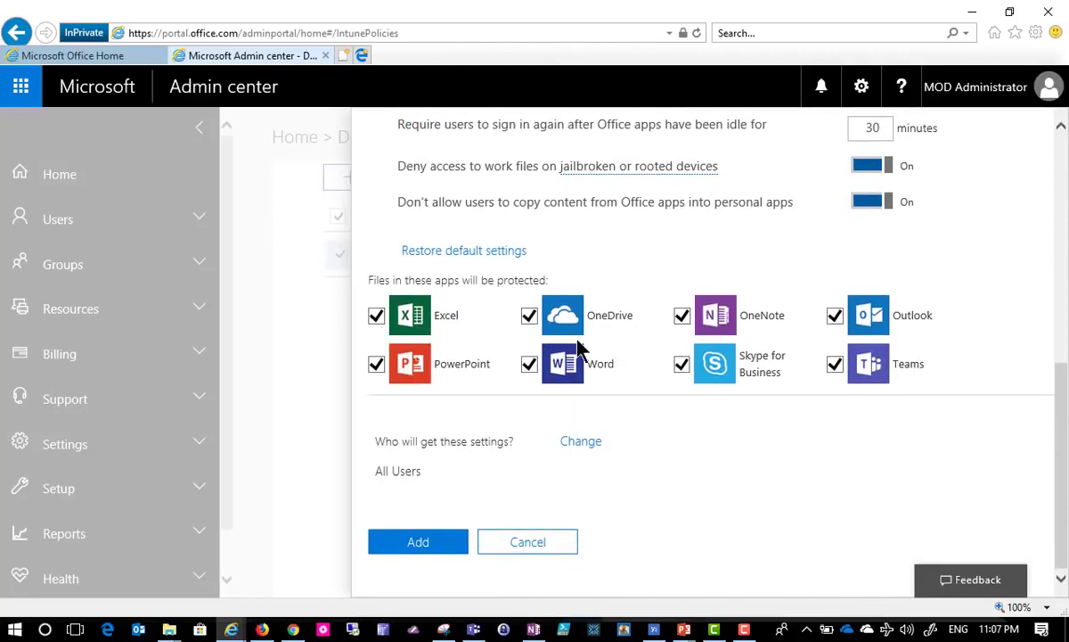
pyautogui.click(421, 545)
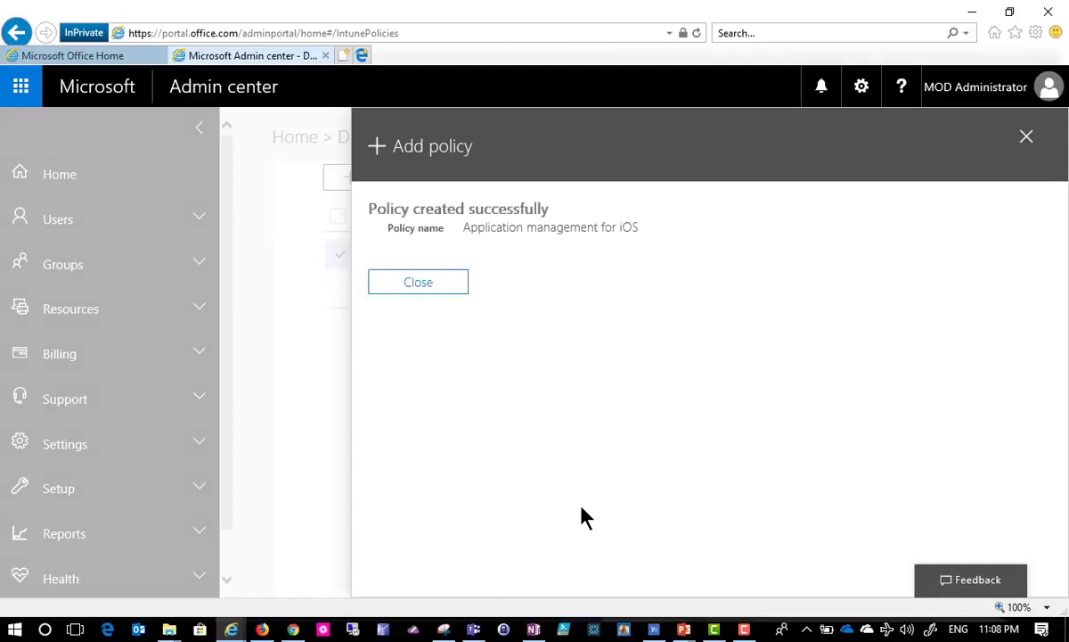
pyautogui.click(426, 283)
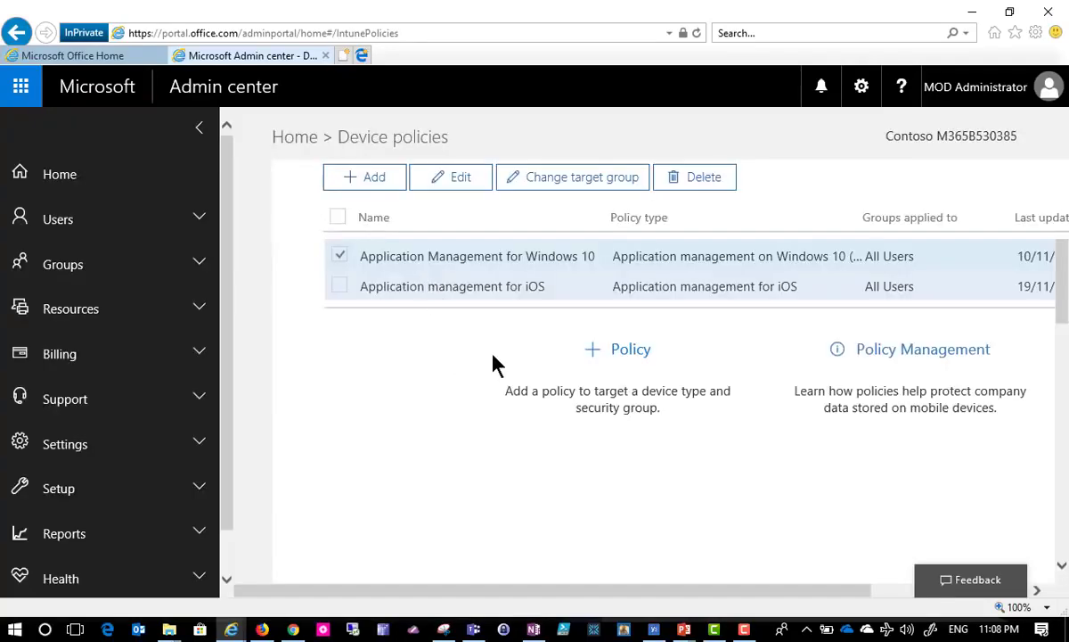
# Deselect the Windows 10 policy, review the policy types offered for a new device policy, and close the form without adding one.
pyautogui.click(339, 255)
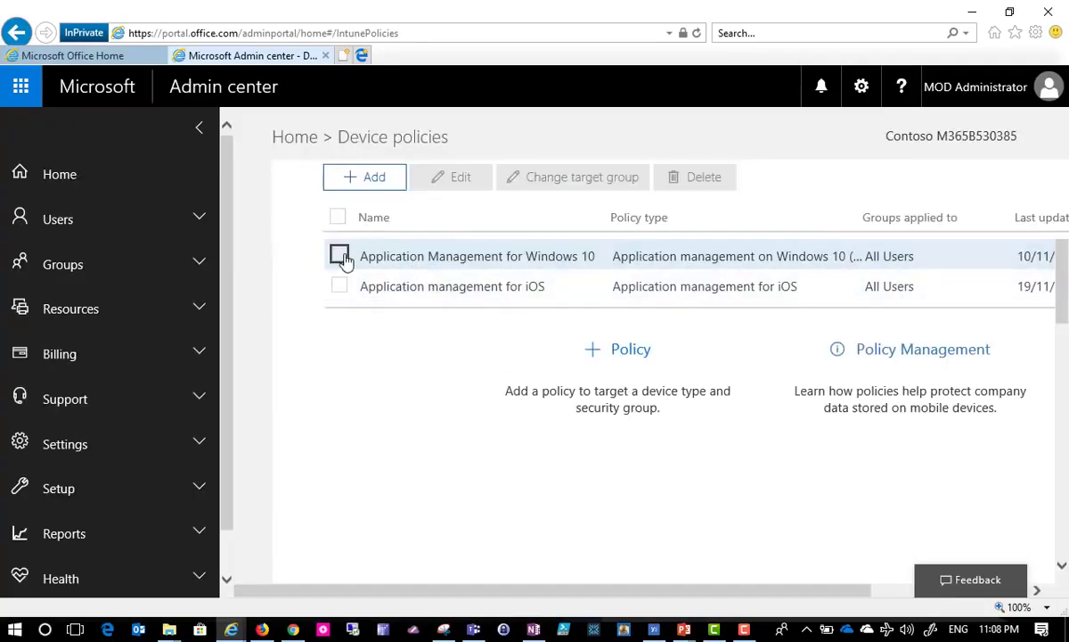
pyautogui.click(378, 181)
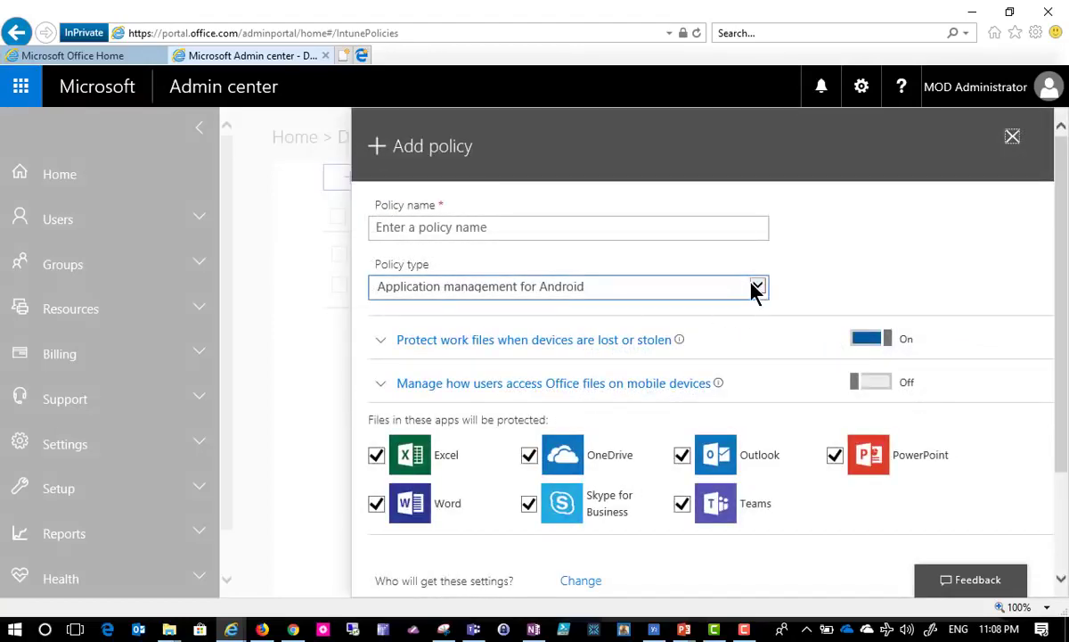
pyautogui.click(754, 286)
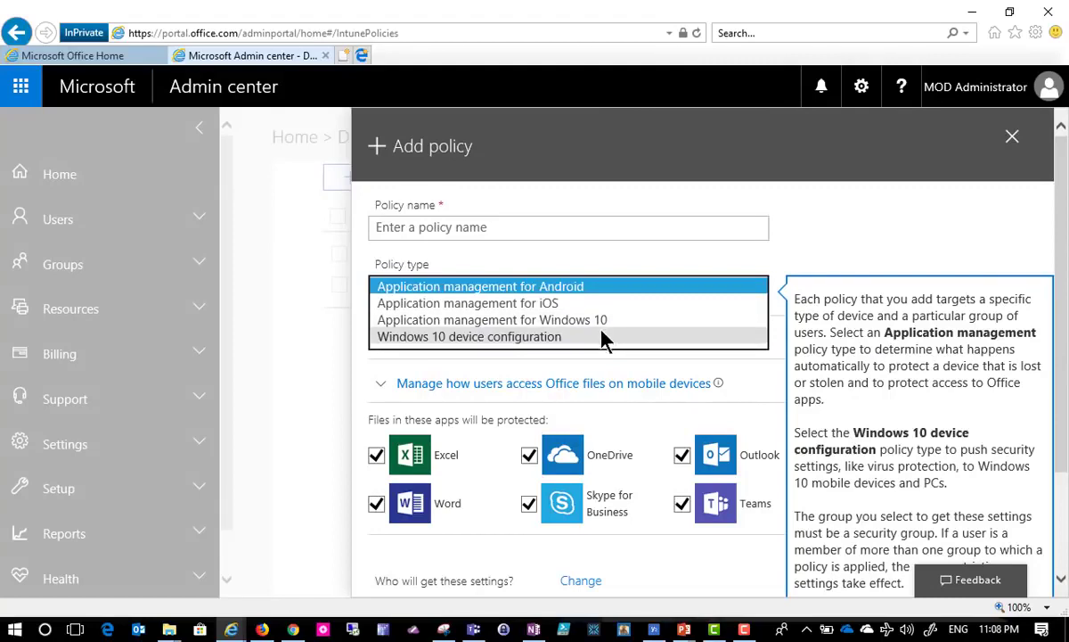
pyautogui.click(827, 249)
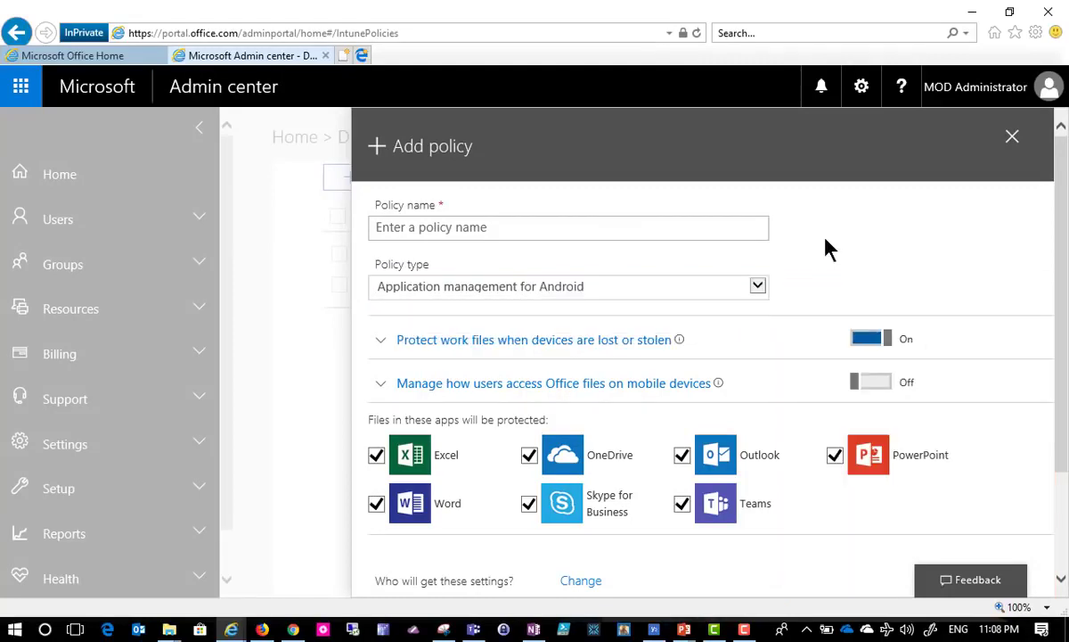
pyautogui.click(1013, 136)
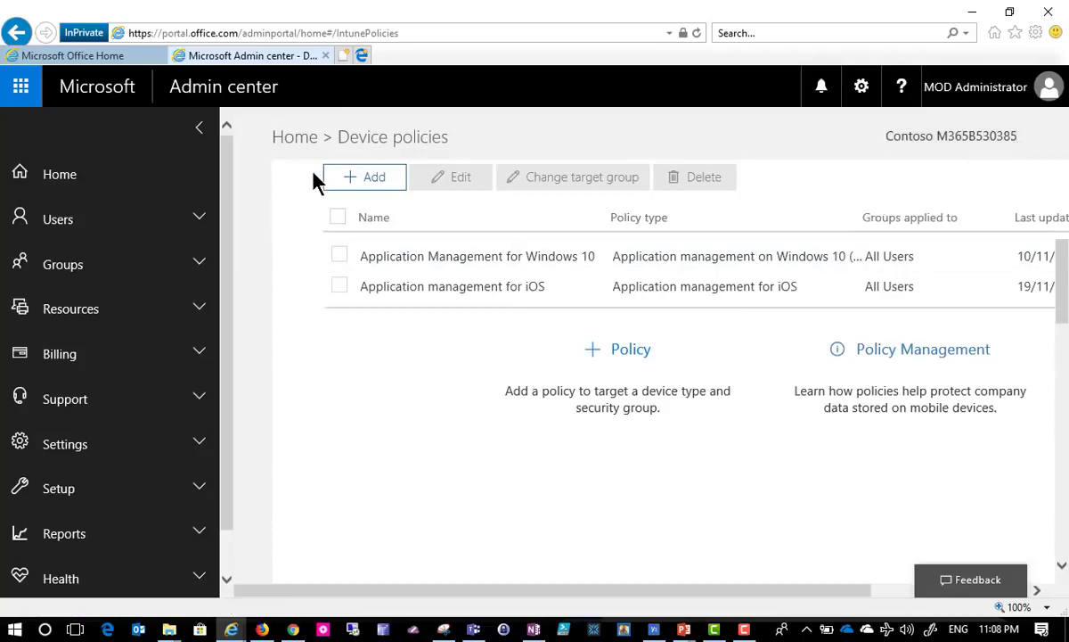
# Go from the home page to Device actions, view the details of the device DESKTOP-QB2ACPR, and close them.
pyautogui.click(298, 139)
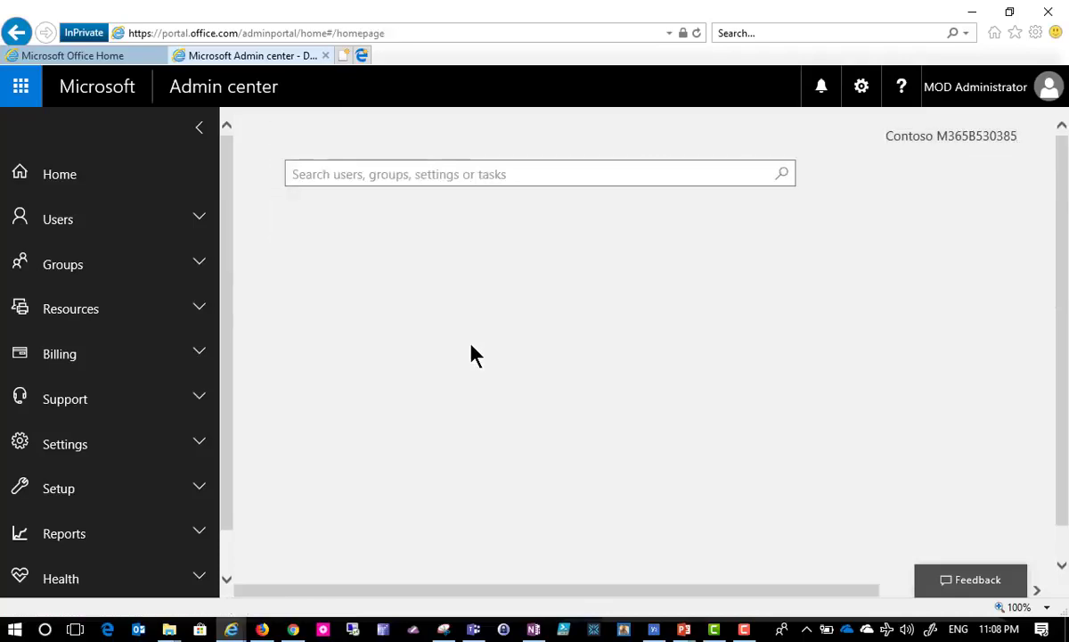
pyautogui.scroll(-3, 502, 419)
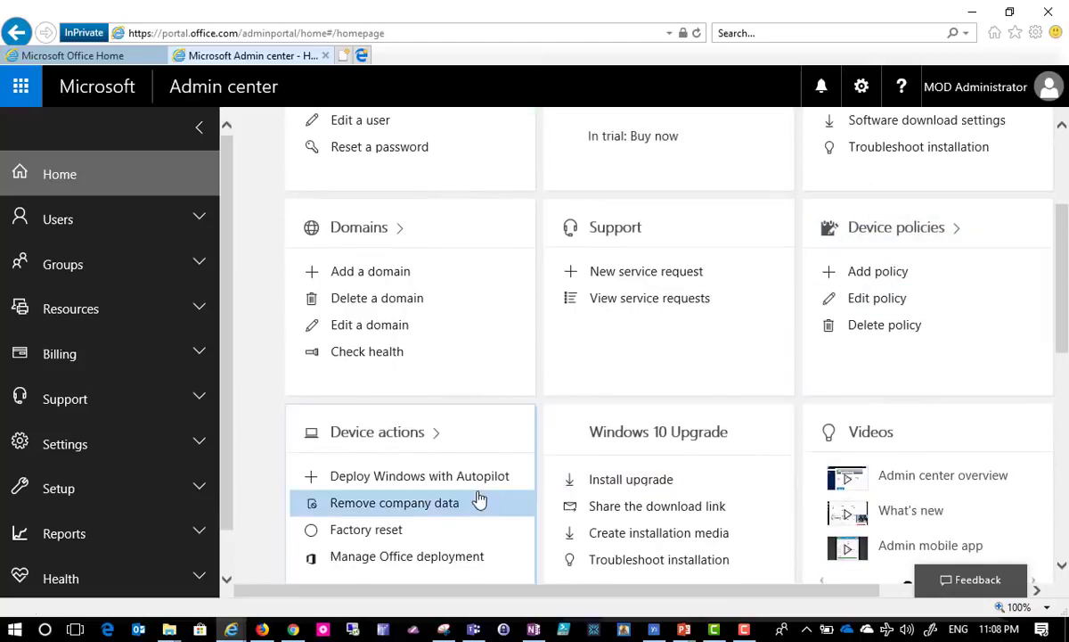
pyautogui.scroll(-2, 477, 499)
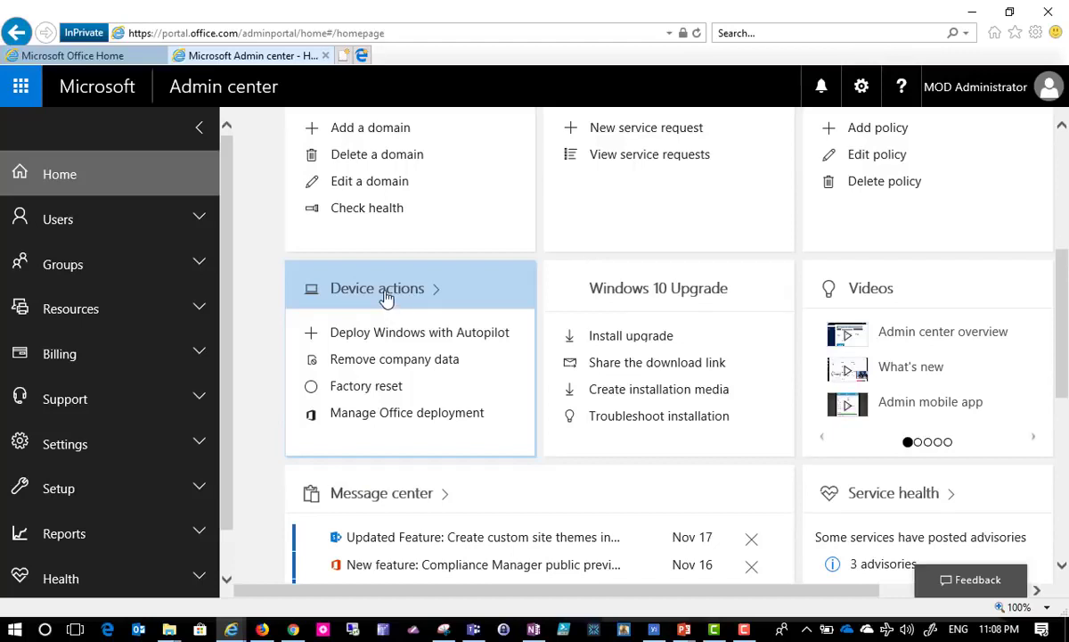
pyautogui.scroll(5, 386, 296)
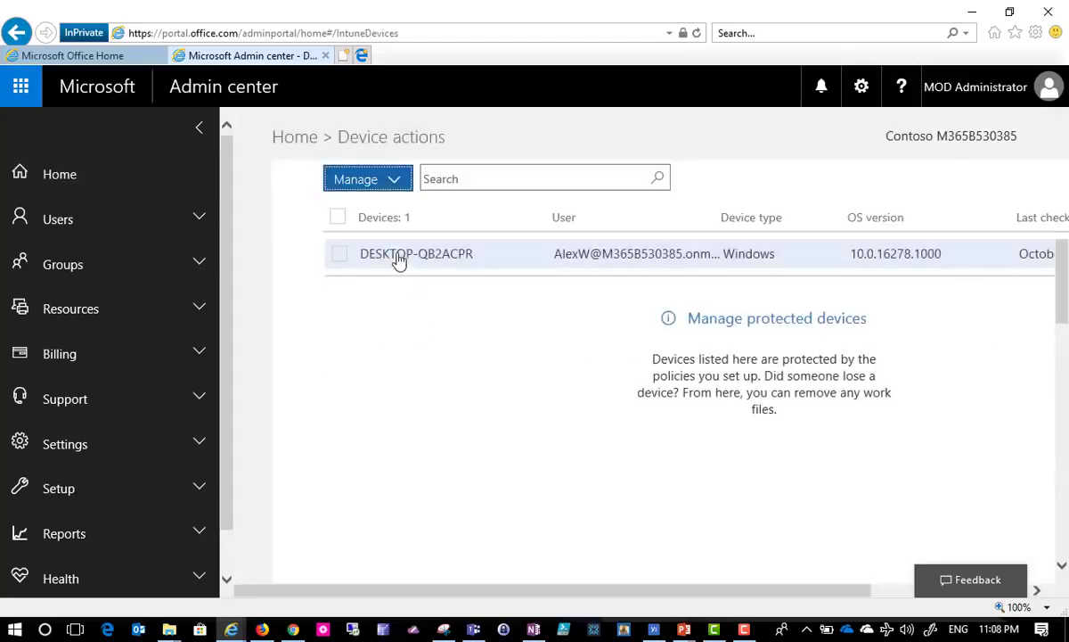
pyautogui.click(398, 256)
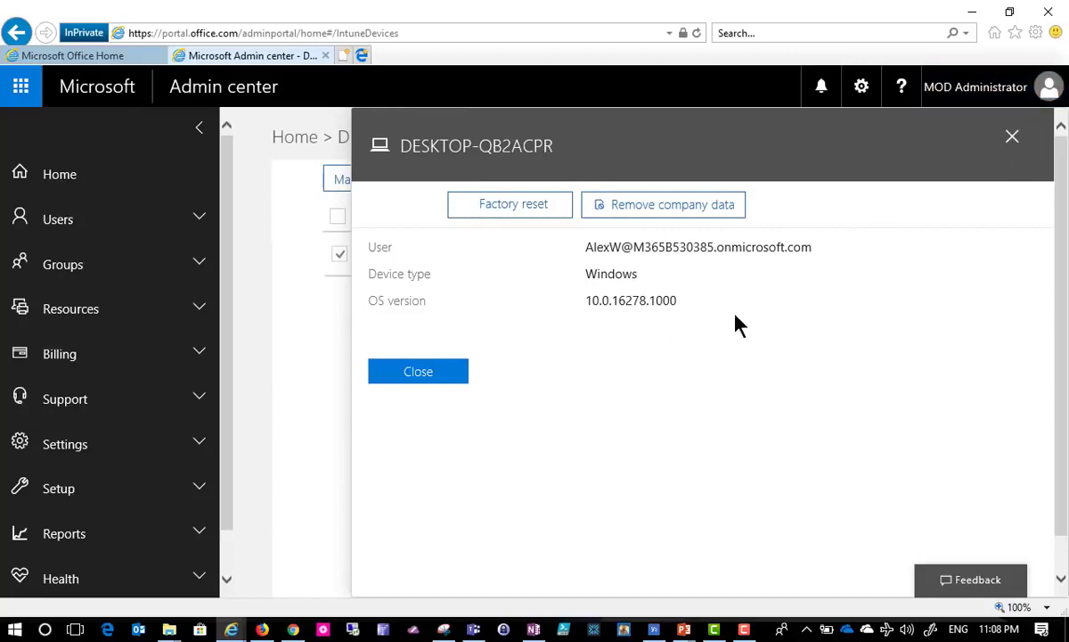
pyautogui.click(1014, 139)
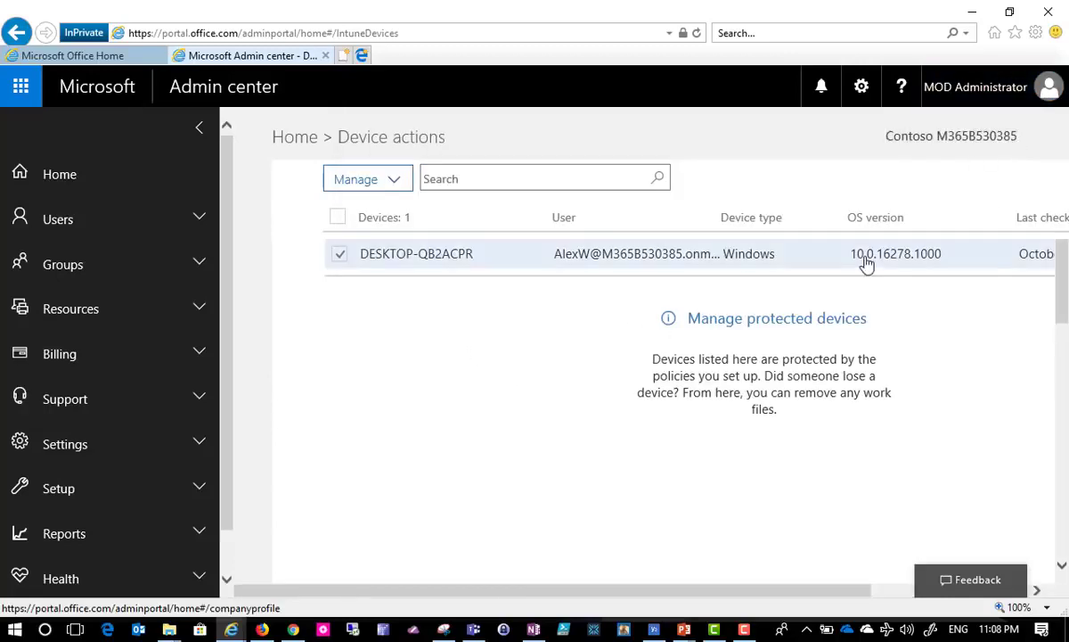
# Return to the admin home page and review the Device actions, Windows 10 Upgrade, Message center and Service health cards.
pyautogui.click(297, 139)
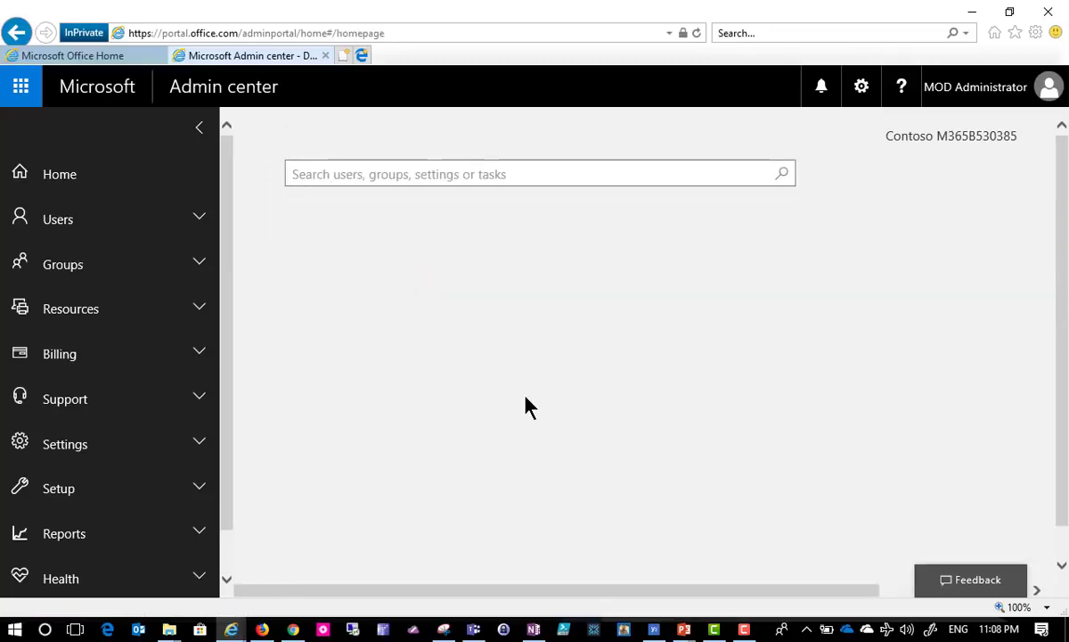
pyautogui.scroll(-3, 528, 406)
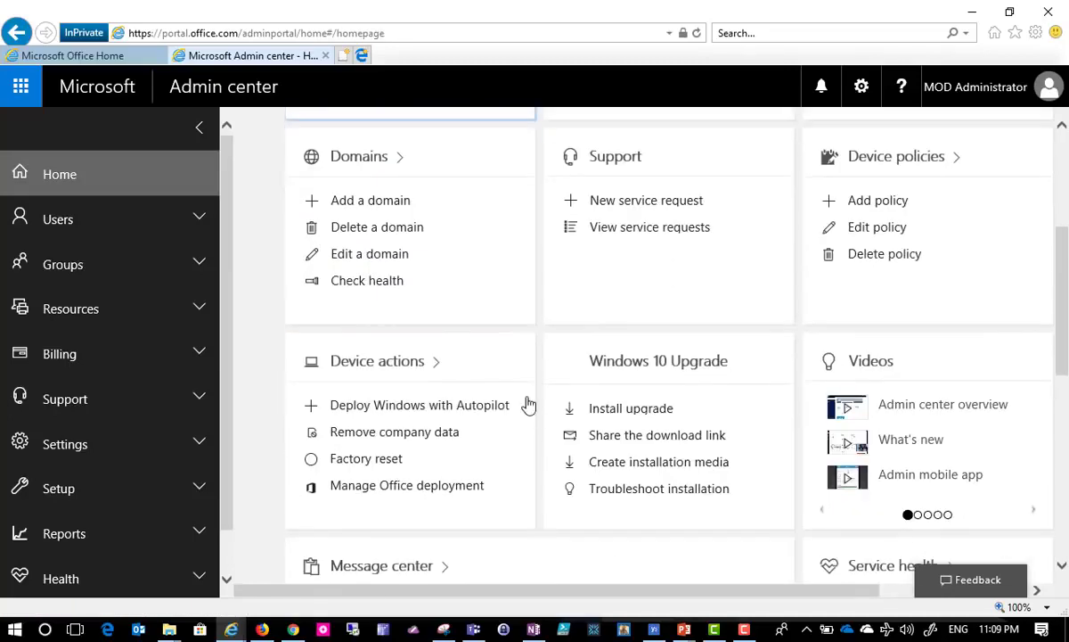
pyautogui.scroll(-1, 527, 406)
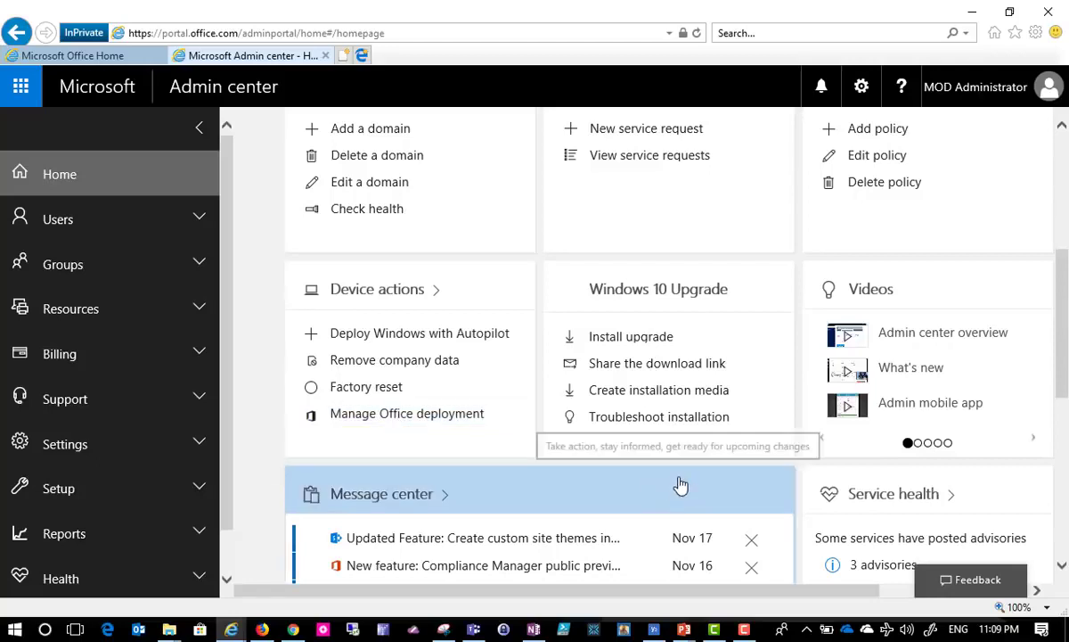
pyautogui.scroll(-1, 680, 483)
pyautogui.scroll(-2, 680, 479)
pyautogui.scroll(1, 680, 478)
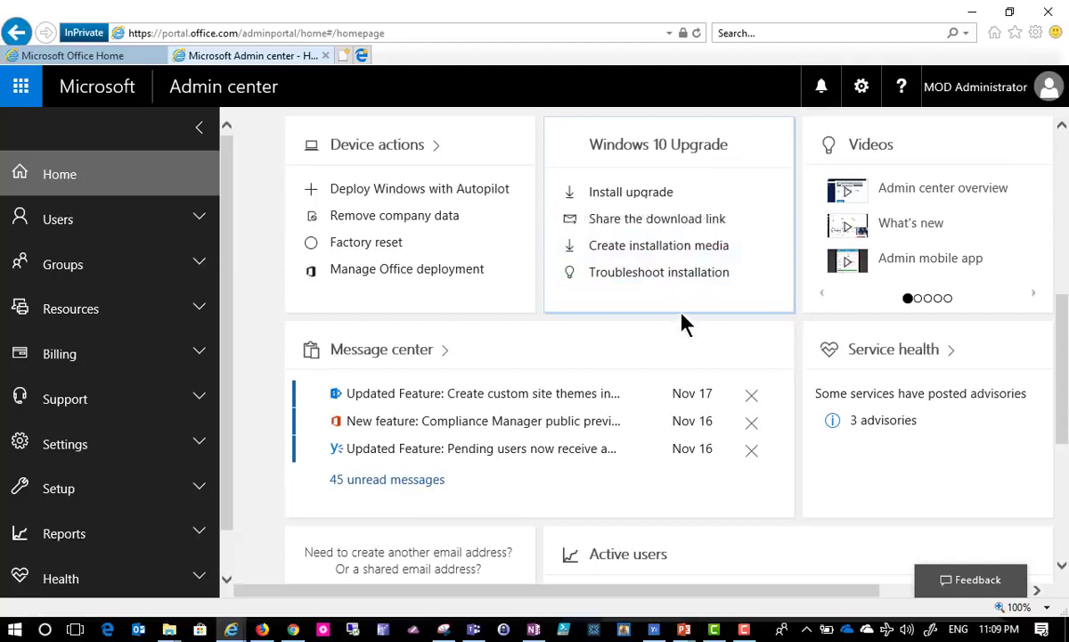
pyautogui.scroll(1, 726, 229)
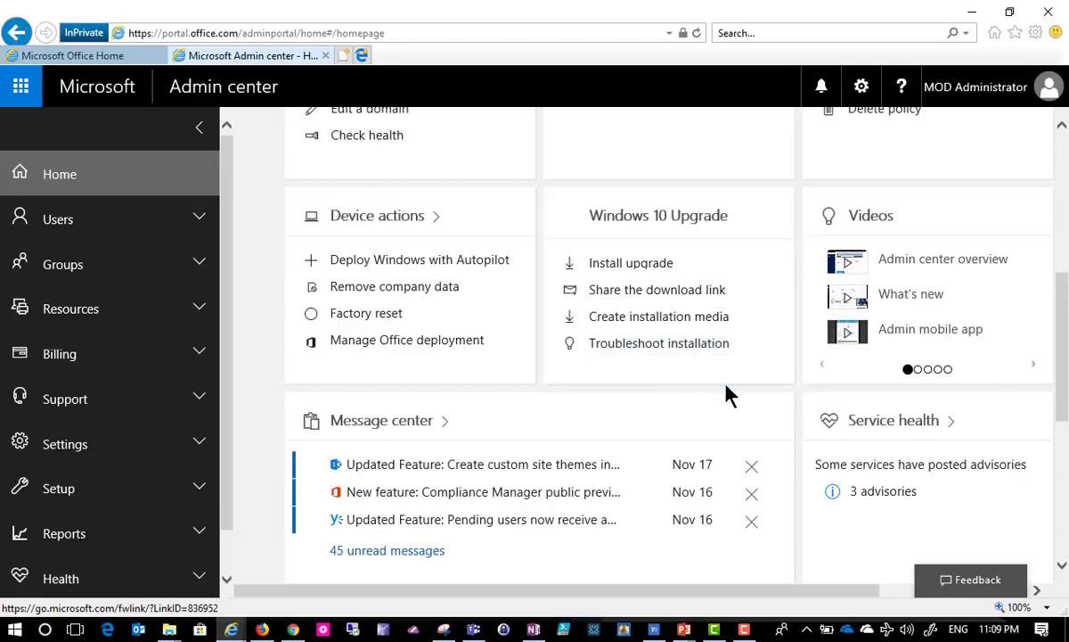
pyautogui.scroll(-1, 728, 393)
pyautogui.scroll(-2, 729, 394)
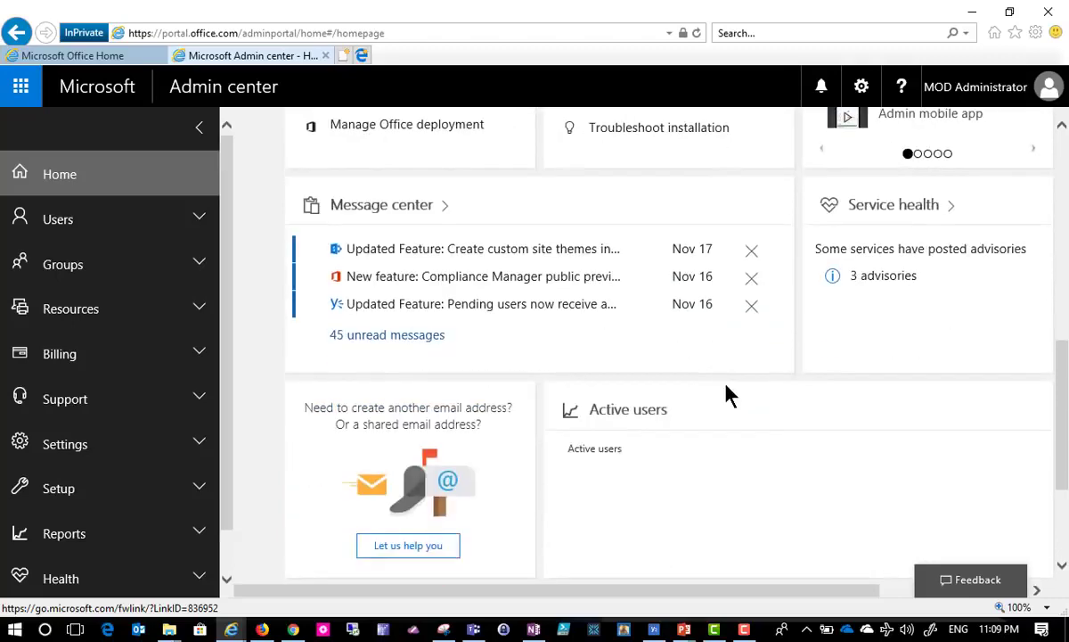
pyautogui.scroll(3, 728, 393)
pyautogui.scroll(5, 728, 394)
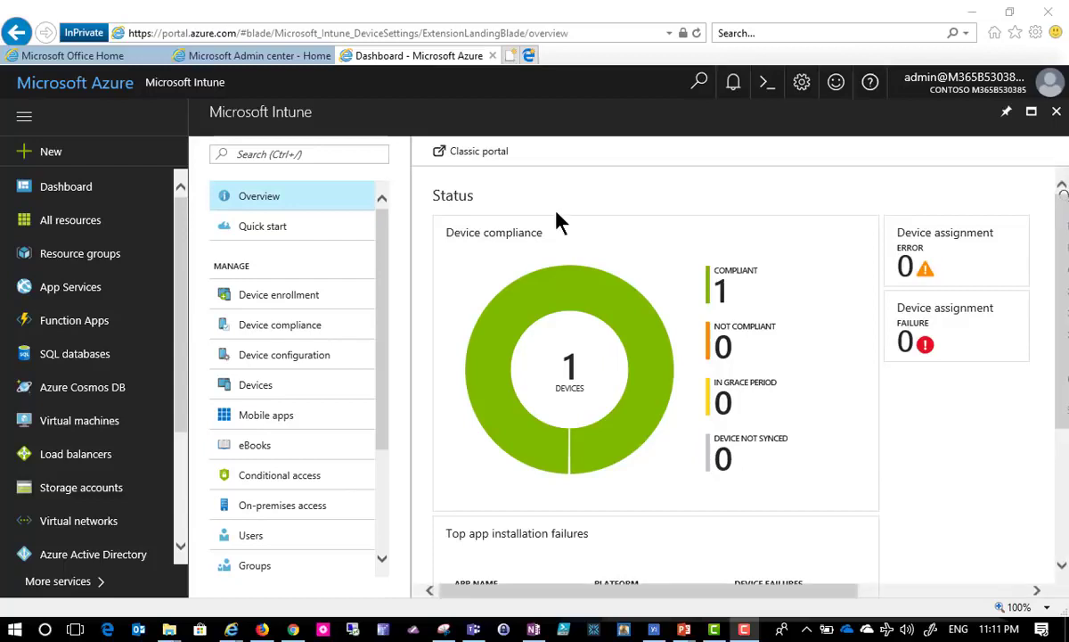
# In Microsoft Intune on the Azure portal, list the app protection policies for mobile apps and widen the Policy column.
pyautogui.click(266, 417)
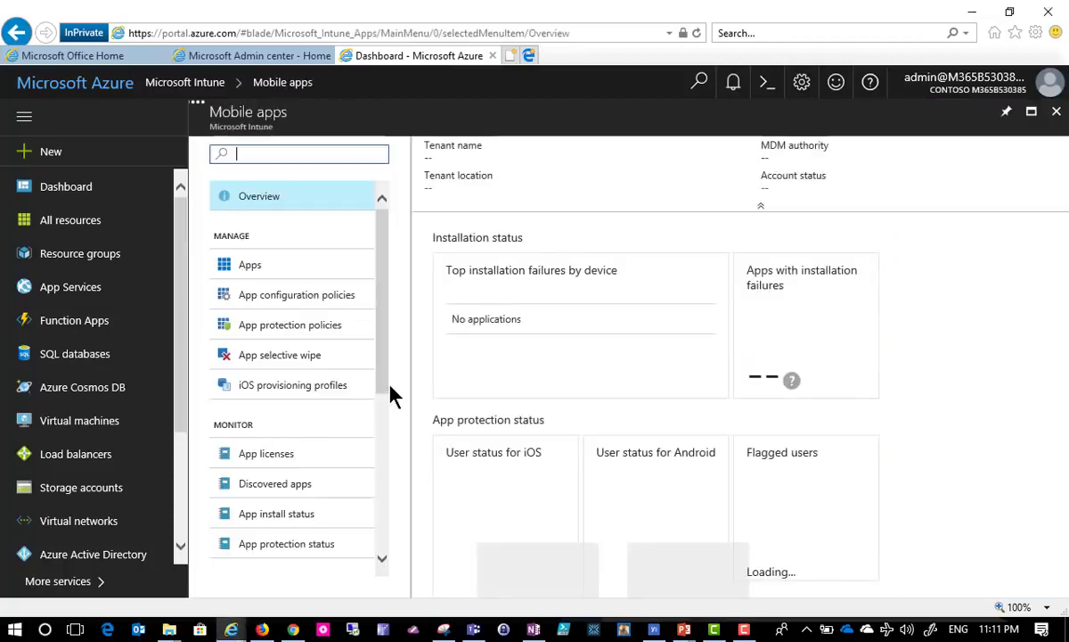
pyautogui.click(319, 334)
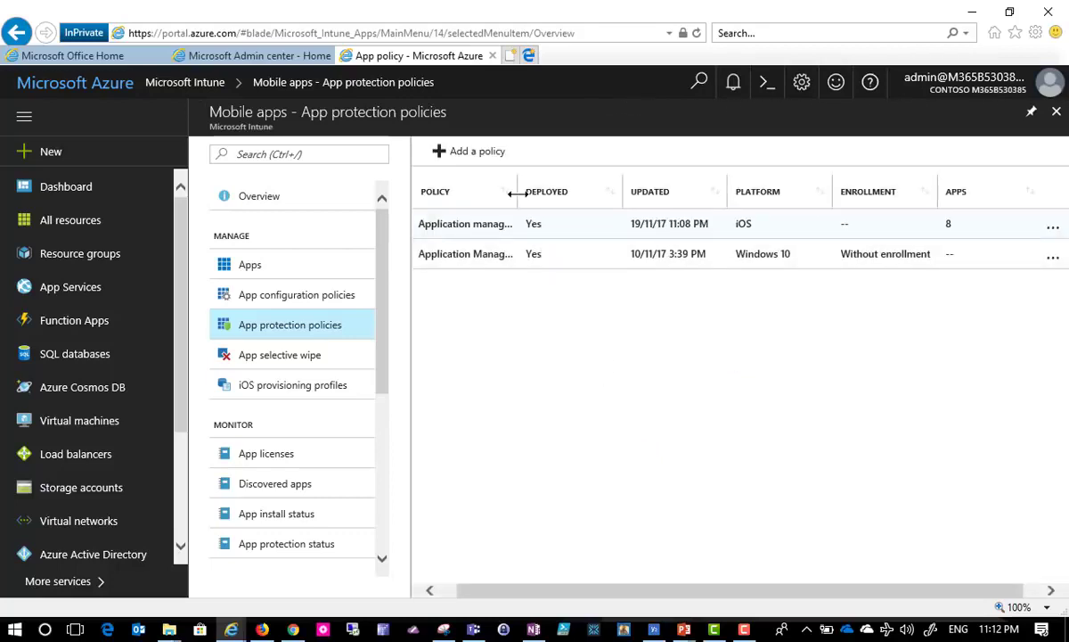
pyautogui.moveTo(518, 191); pyautogui.dragTo(606, 203)
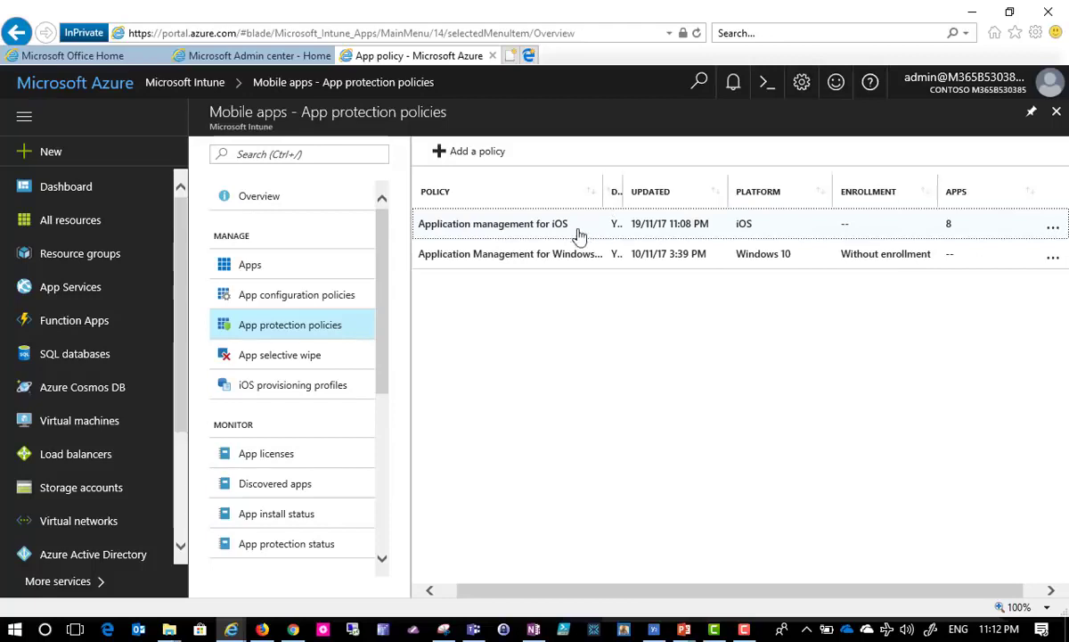
# Open the Application management for iOS policy, examine its data relocation and access settings, and close the policy.
pyautogui.click(515, 227)
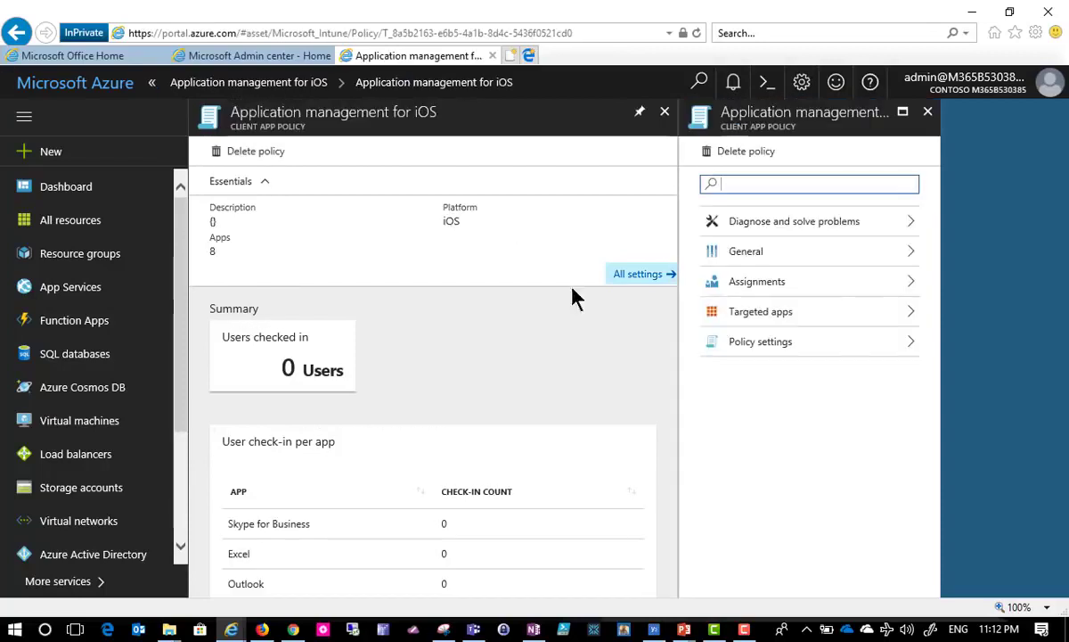
pyautogui.click(742, 348)
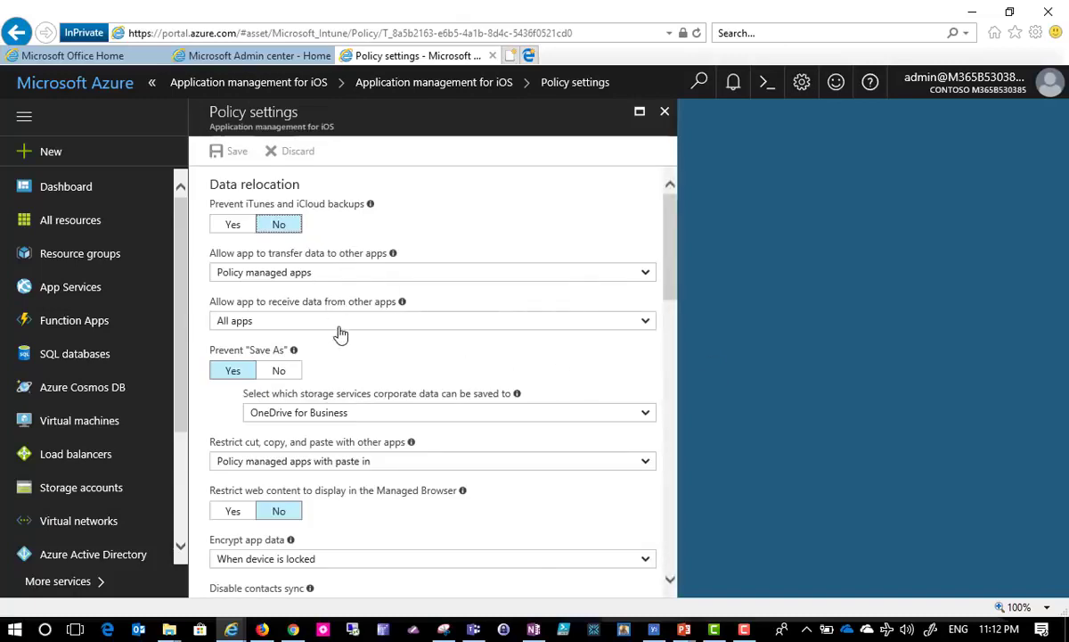
pyautogui.scroll(-3, 338, 333)
pyautogui.click(228, 241)
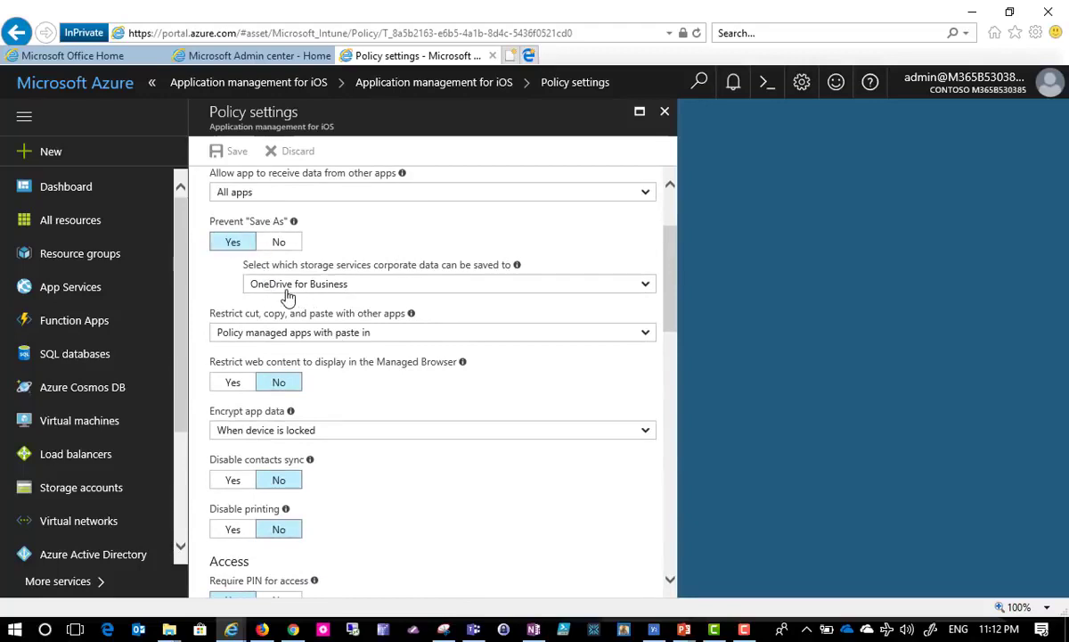
pyautogui.scroll(-6, 337, 378)
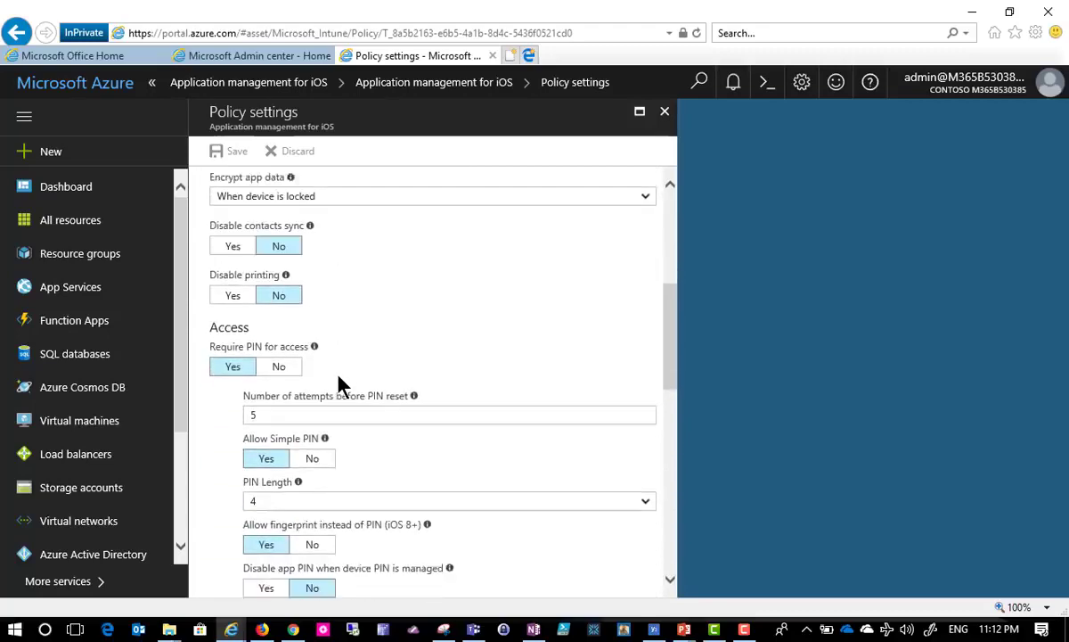
pyautogui.scroll(-12, 339, 383)
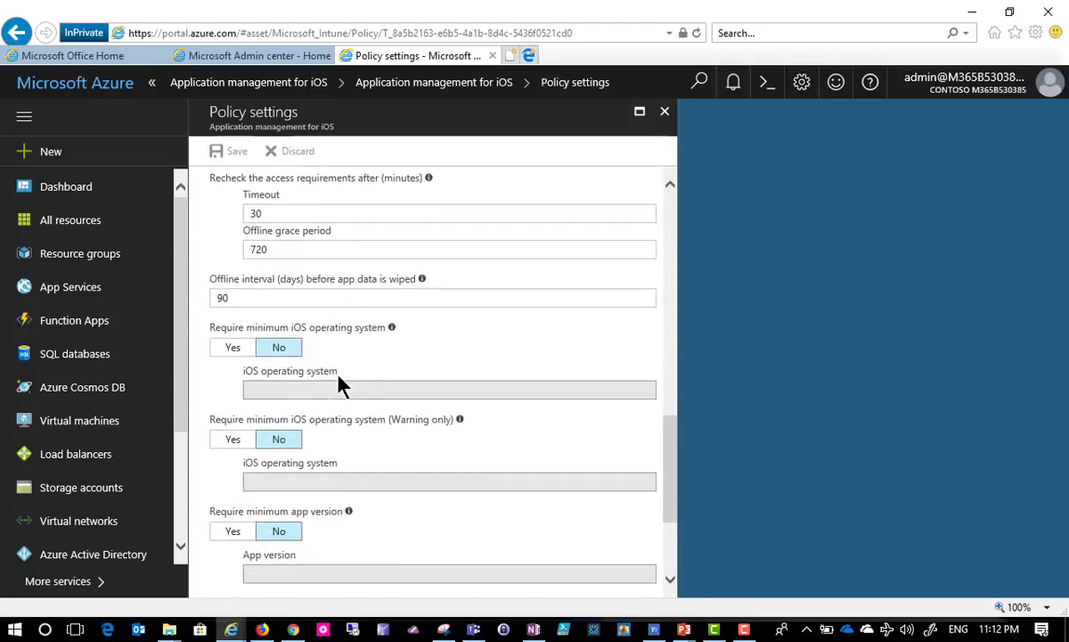
pyautogui.scroll(-5, 340, 383)
pyautogui.scroll(20, 343, 383)
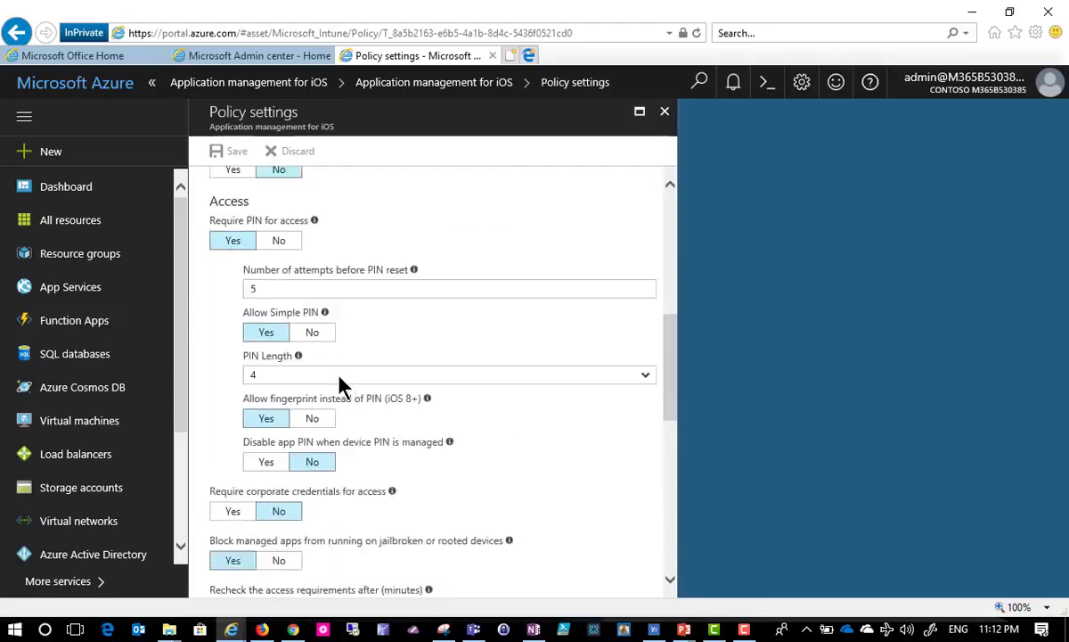
pyautogui.click(665, 111)
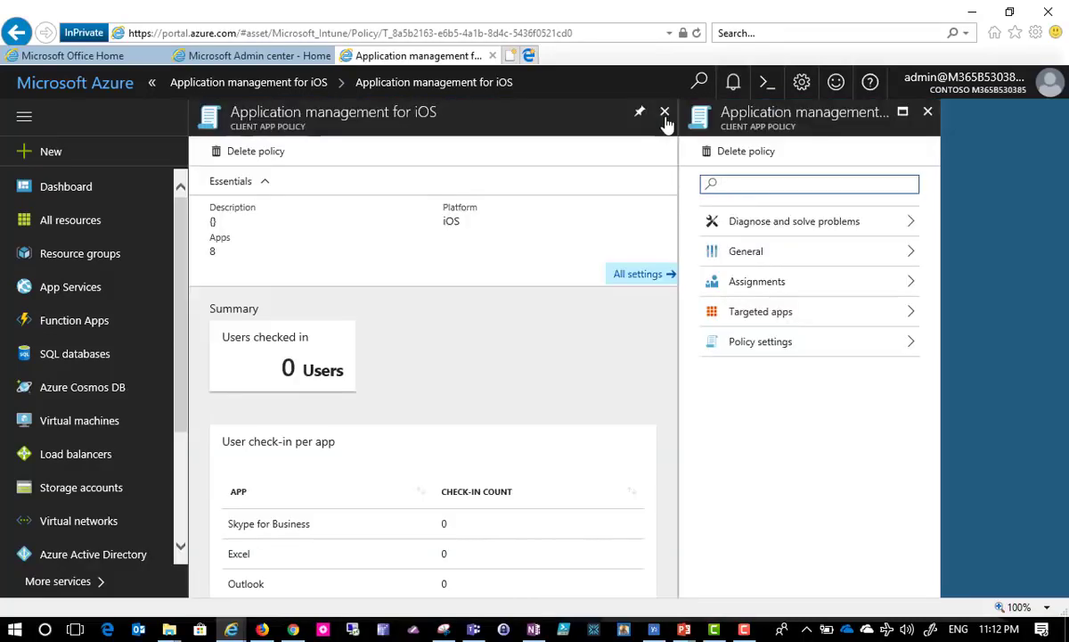
pyautogui.click(928, 113)
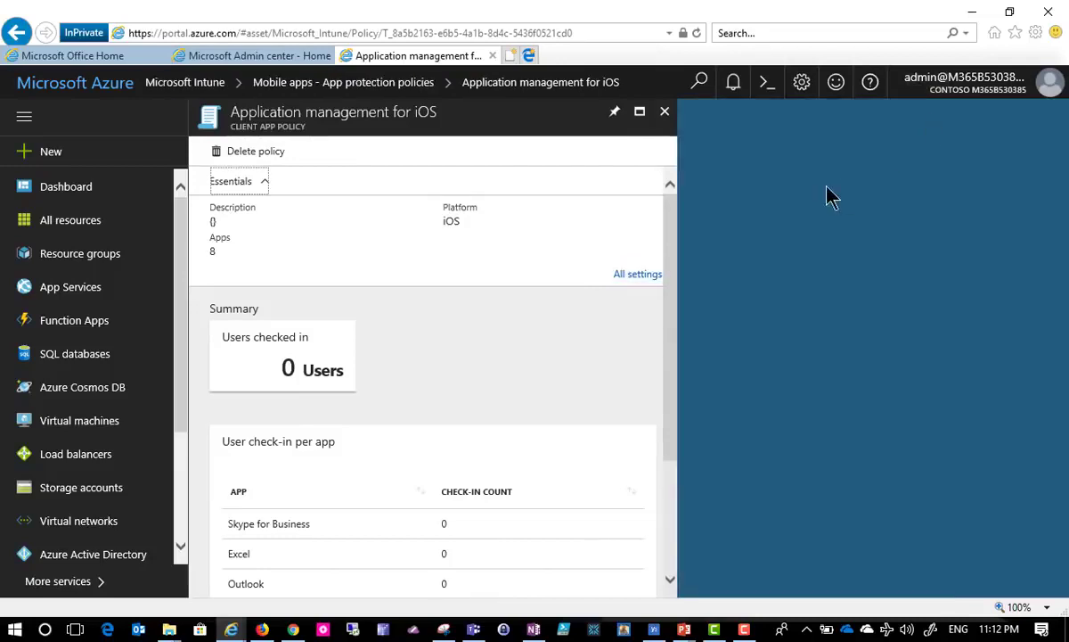
pyautogui.click(664, 113)
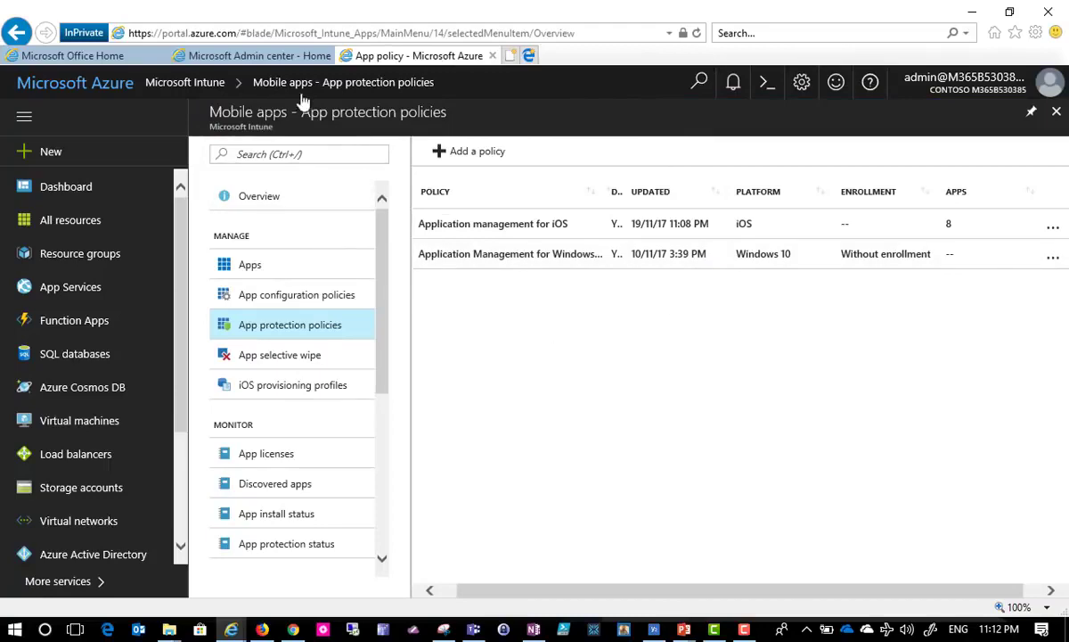
# Leave the app protection policies and return to the Status section of the Microsoft Intune overview.
pyautogui.click(278, 61)
pyautogui.click(411, 57)
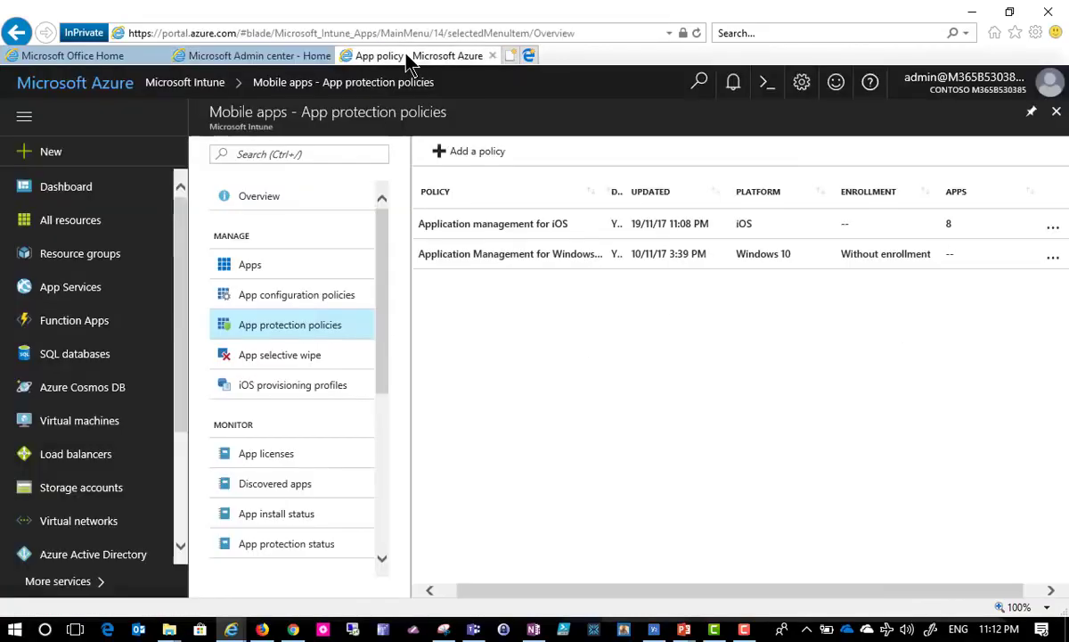
pyautogui.click(1056, 116)
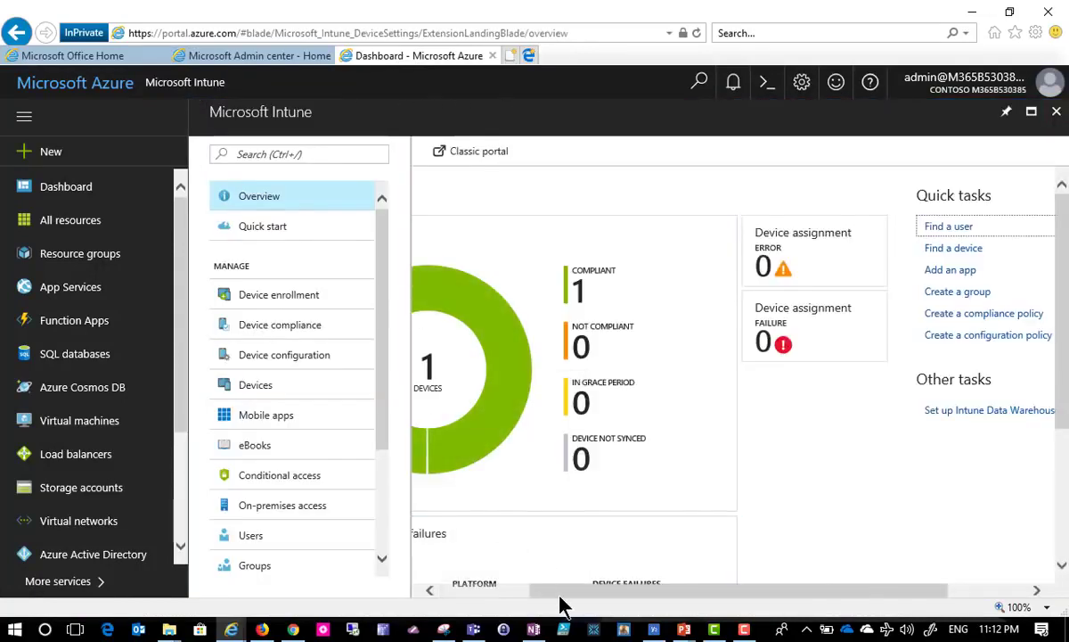
pyautogui.moveTo(559, 591); pyautogui.dragTo(464, 594)
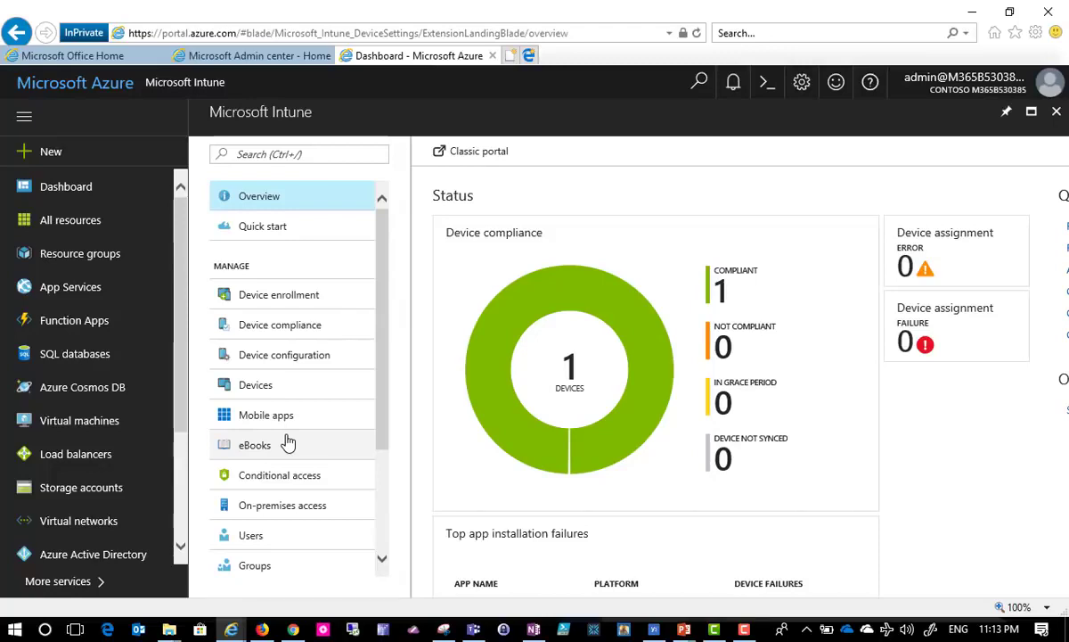
# Switch back to the Microsoft 365 Admin center and open the device policies list from the home page.
pyautogui.click(268, 57)
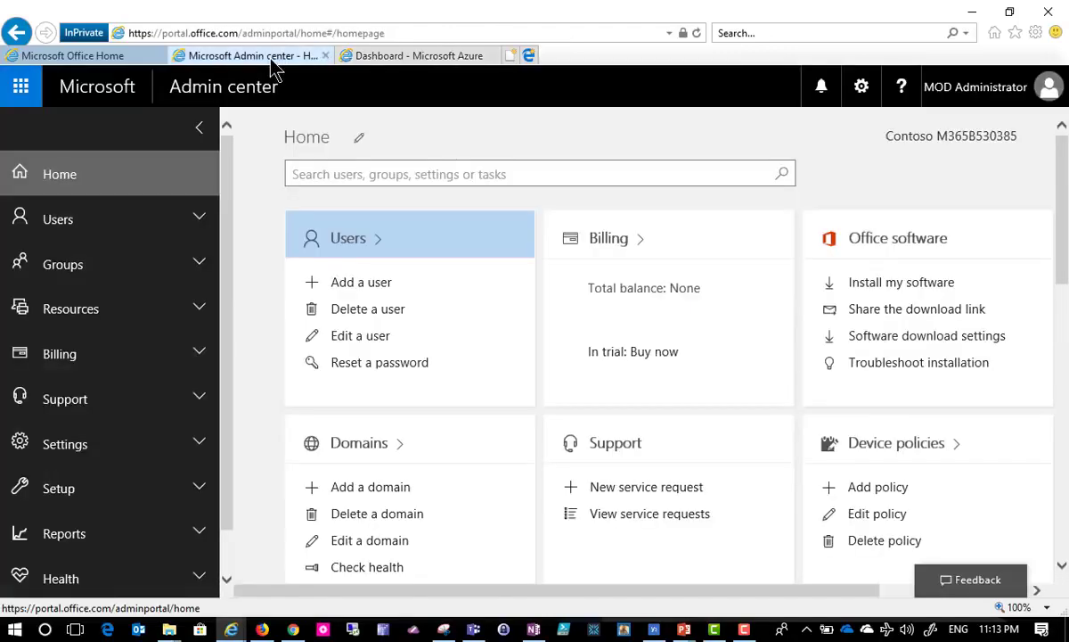
pyautogui.scroll(-1, 540, 408)
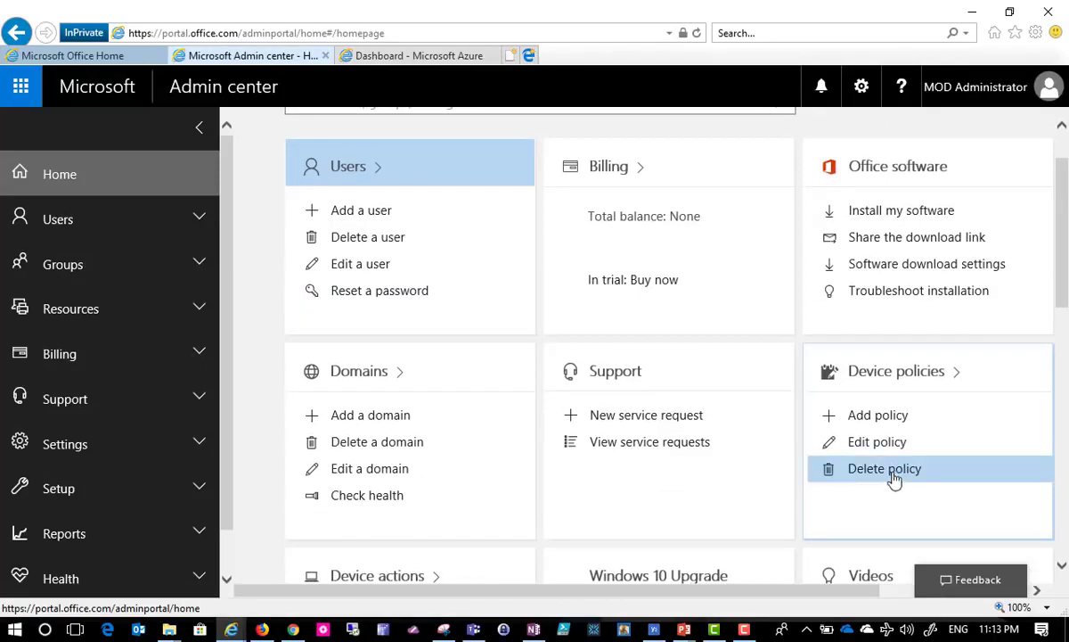
pyautogui.scroll(1, 916, 379)
pyautogui.click(905, 443)
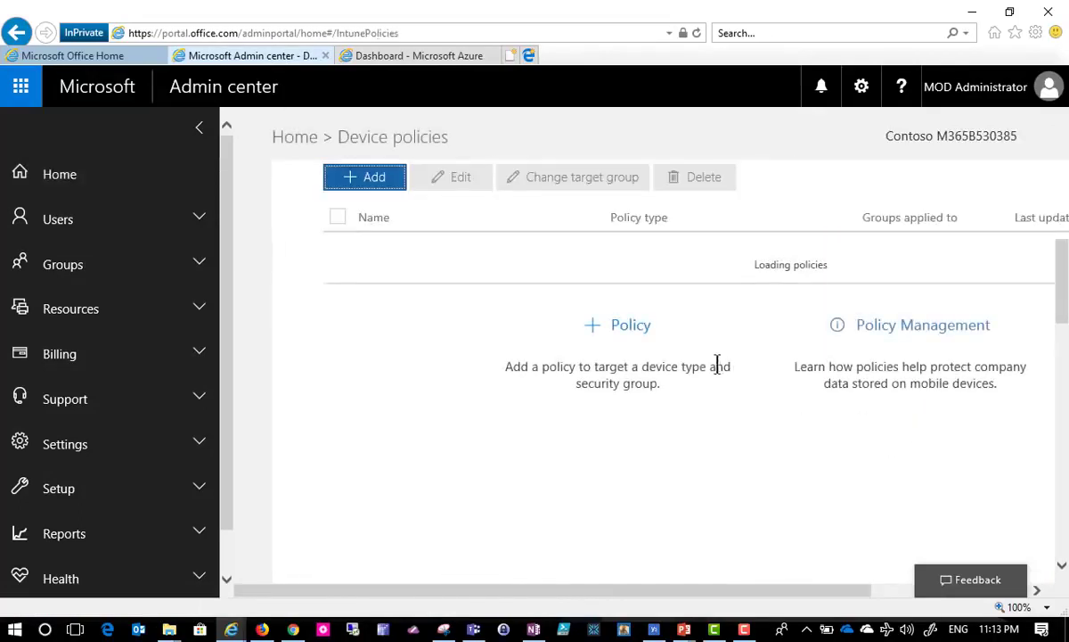